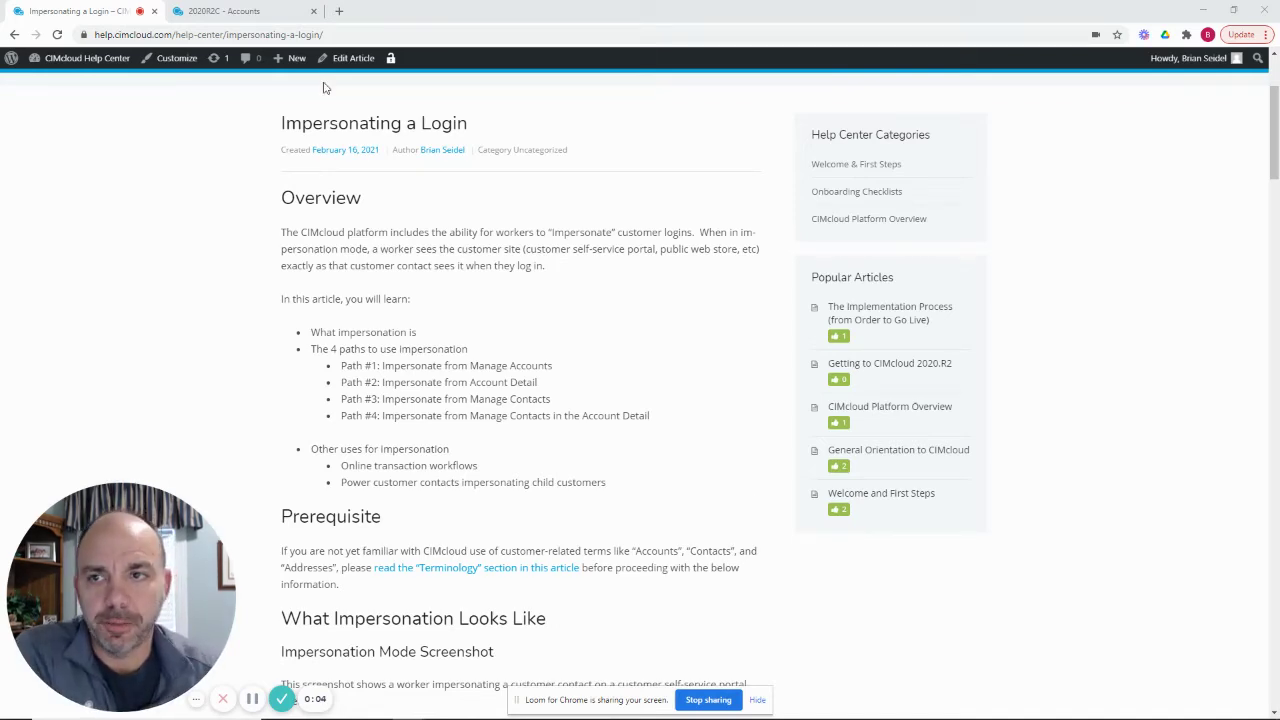
- Switch from the Impersonating a Login help article to the '2020R2C - Accounts' CRM list
left_click(240, 15)
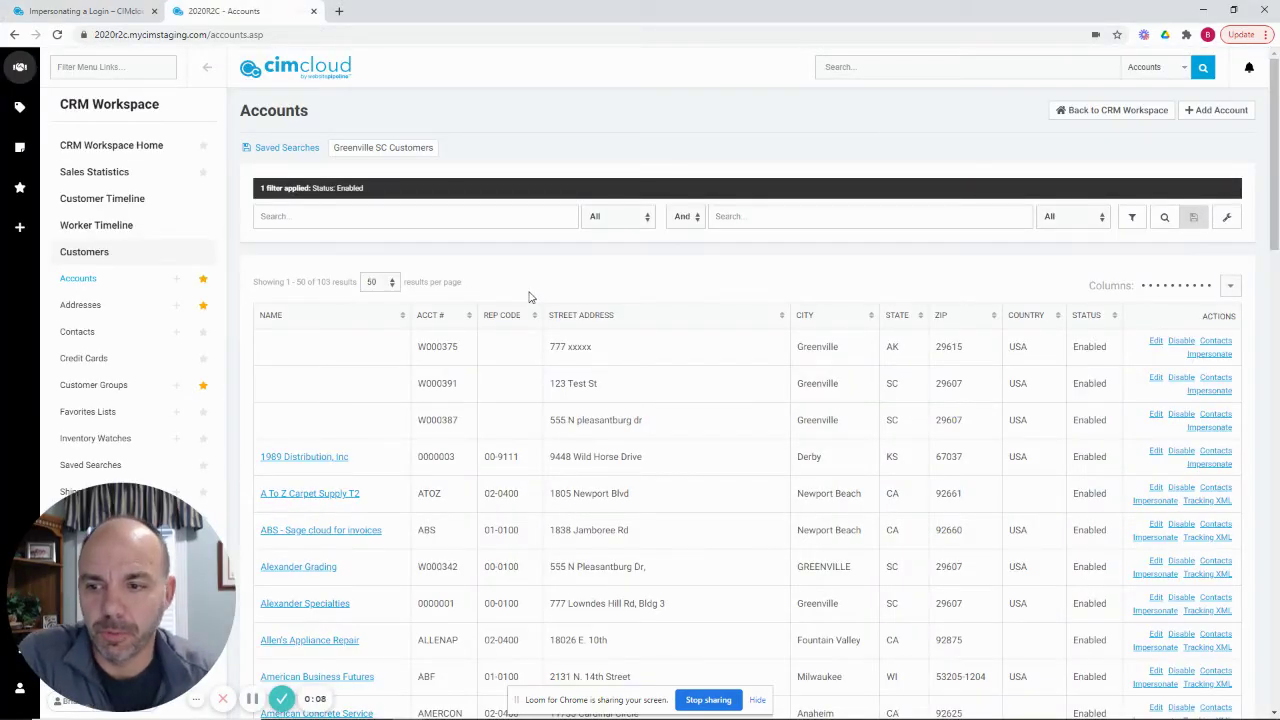
- Show the Impersonate site choices for 1989 Distribution, Inc from its Accounts list row
mouse_move(163, 582)
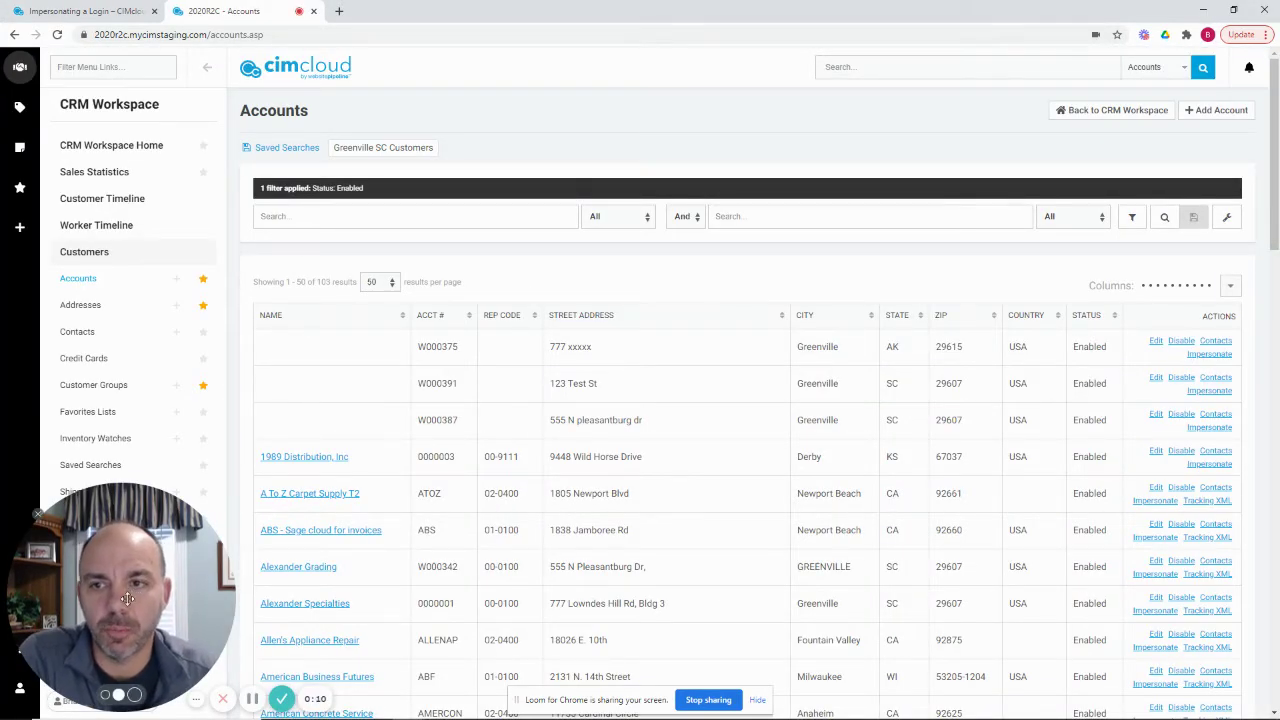
left_click_drag(131, 593, 1023, 590)
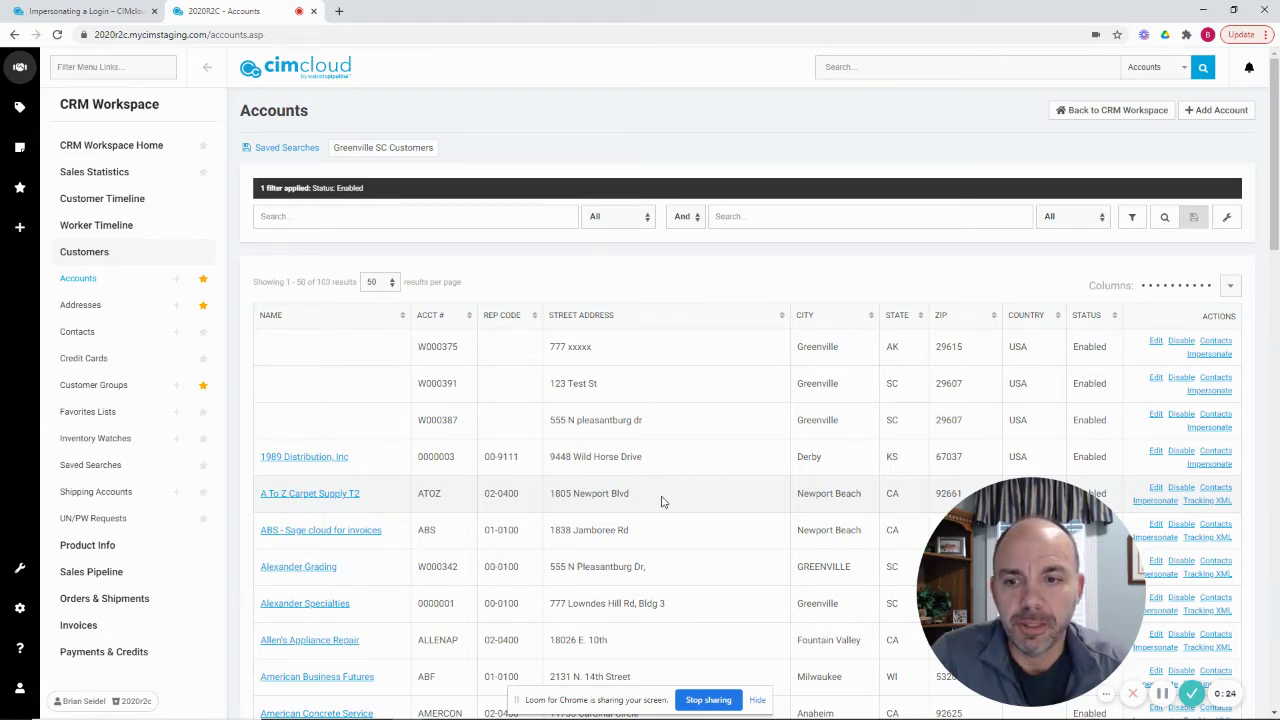
left_click(1209, 464)
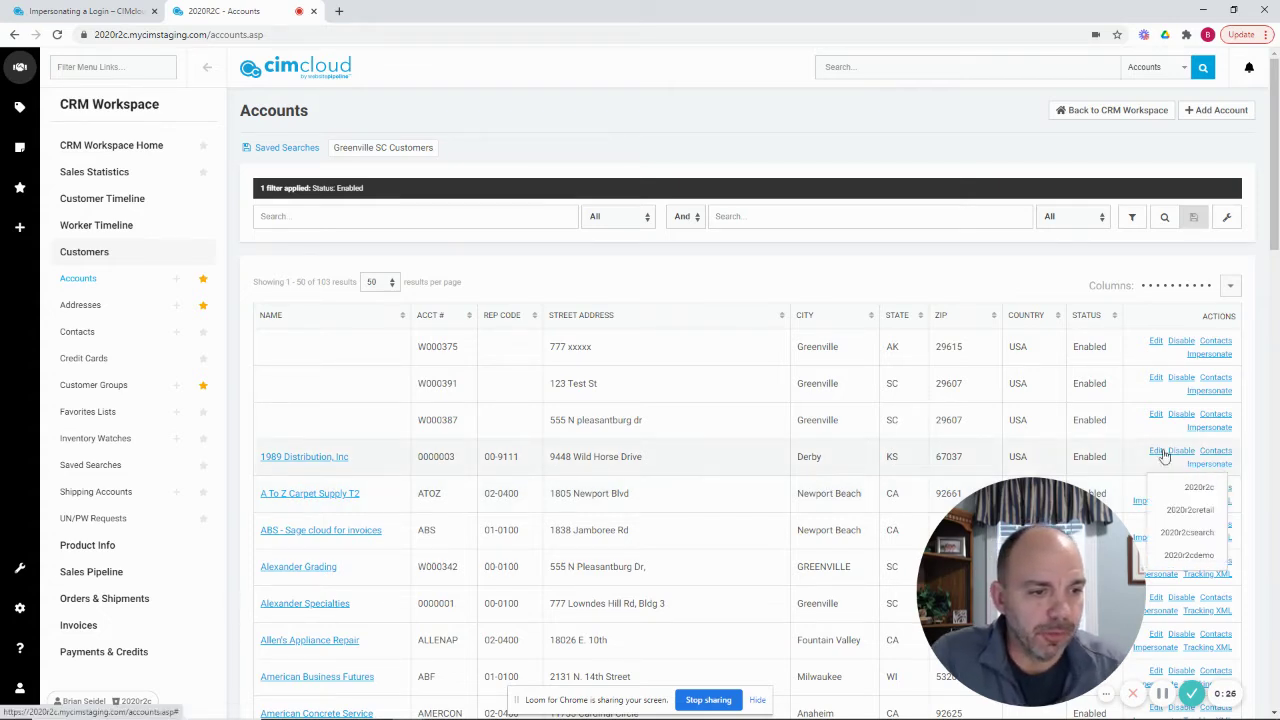
- Impersonate 1989 Distribution on the 2020r2c site, opening its portal Main Menu in a new tab
left_click(1211, 489)
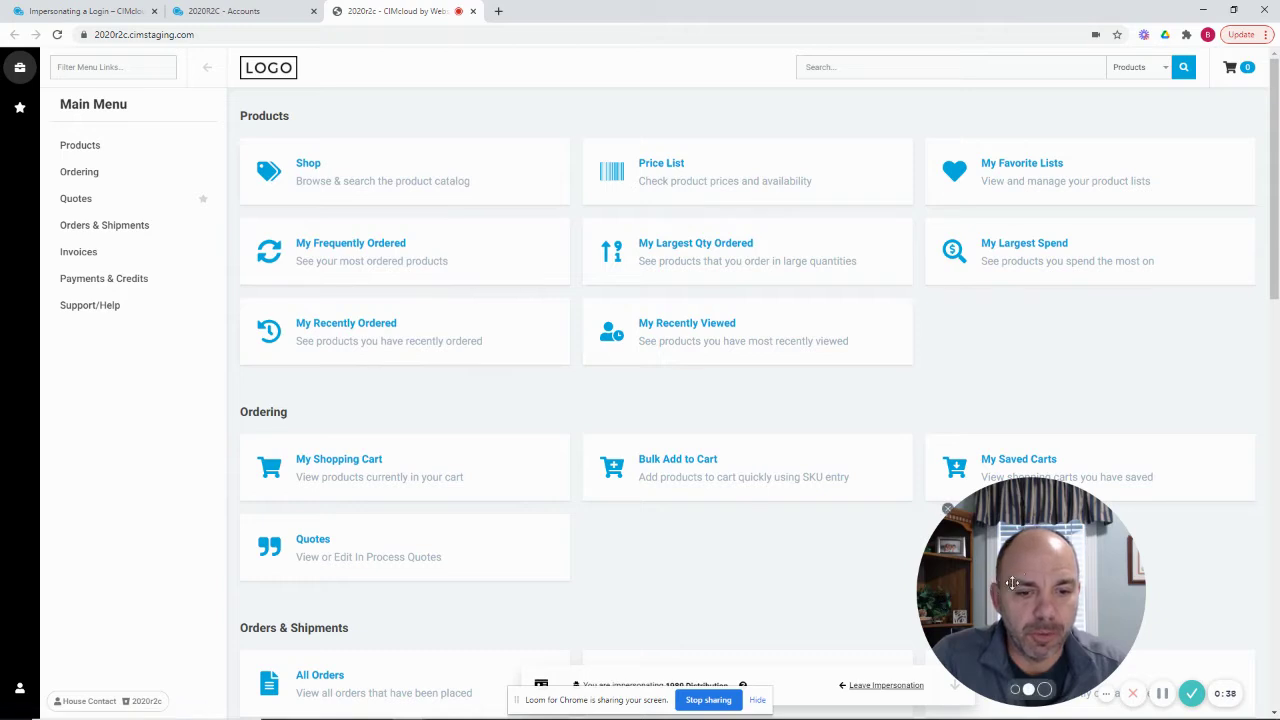
left_click_drag(650, 698, 202, 686)
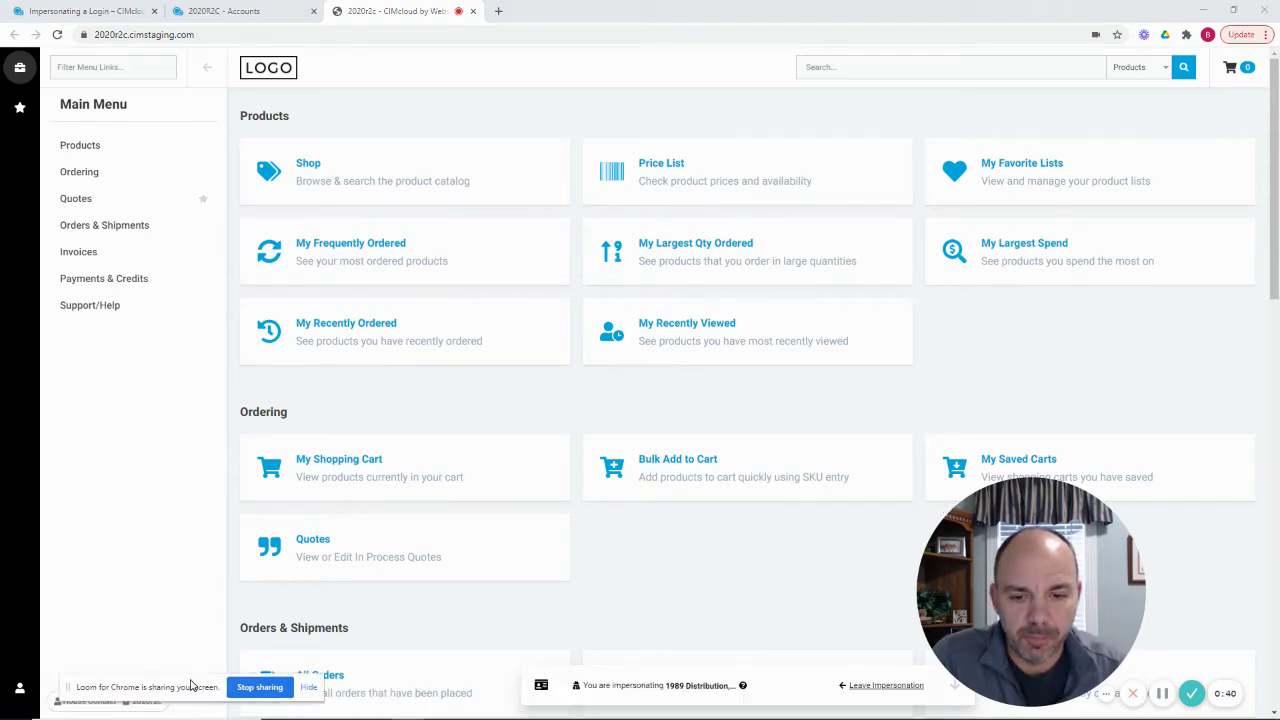
left_click_drag(987, 575, 1063, 514)
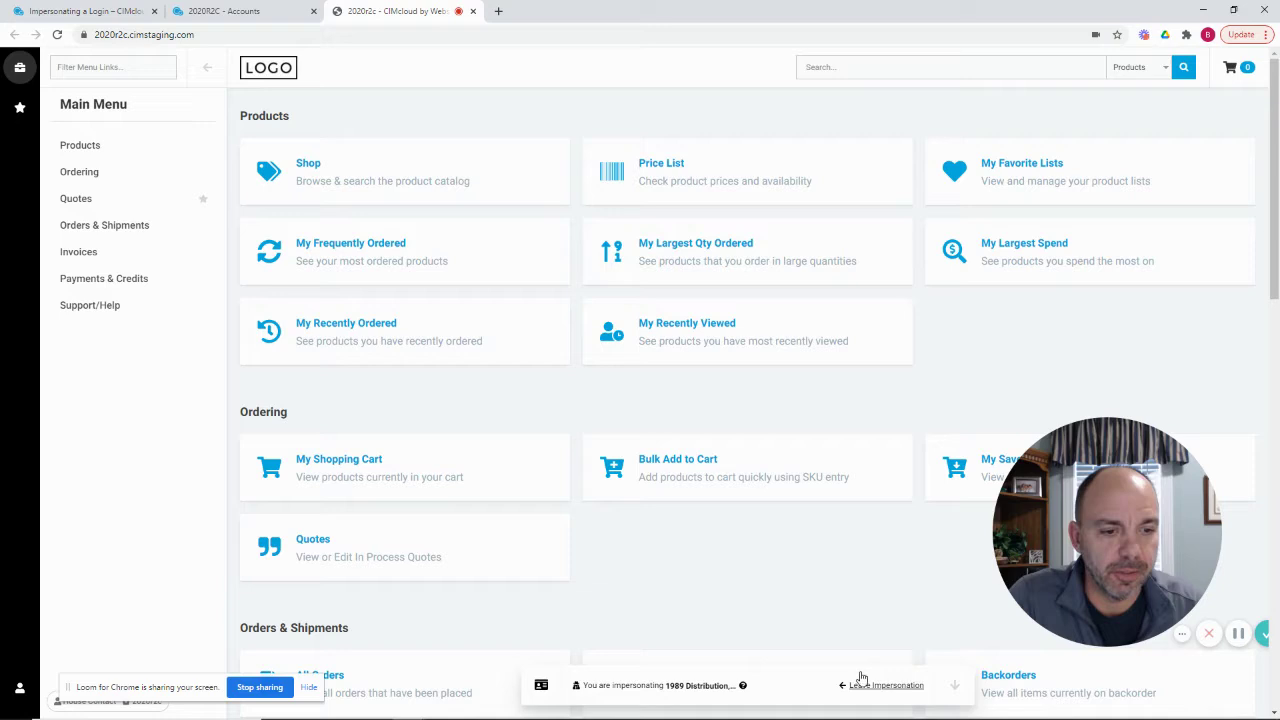
mouse_move(752, 695)
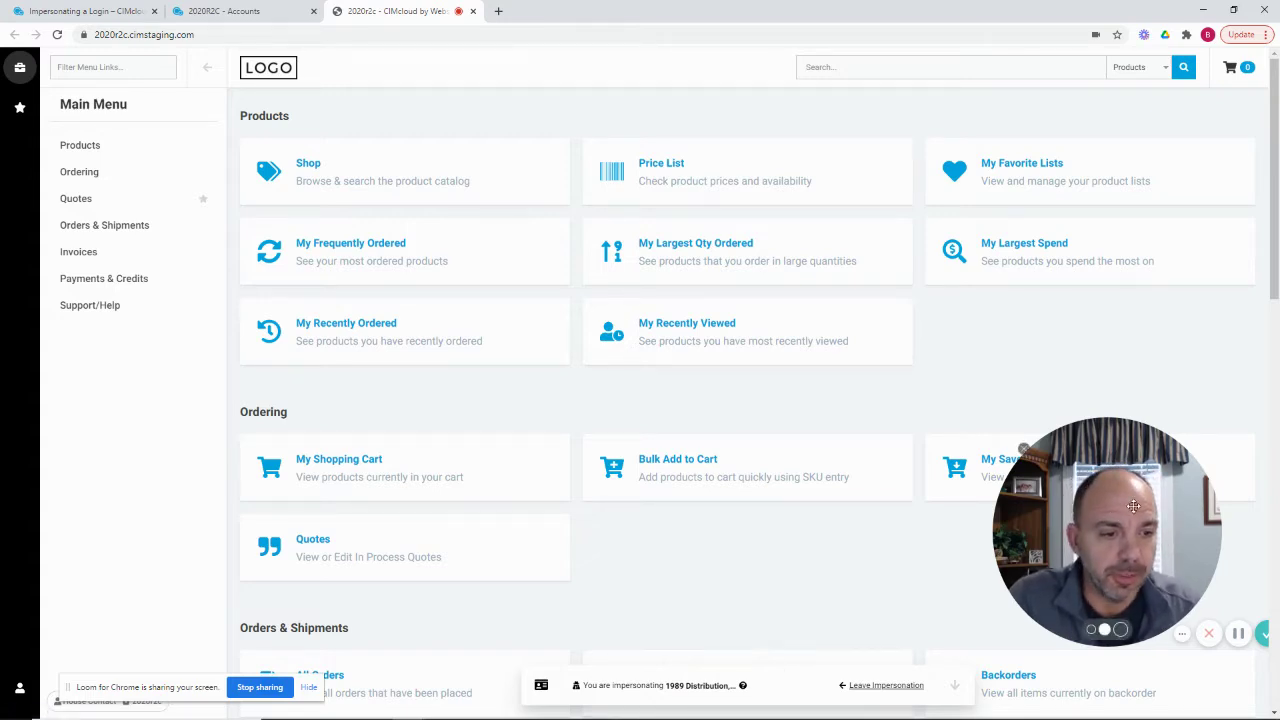
left_click_drag(1130, 512, 1097, 528)
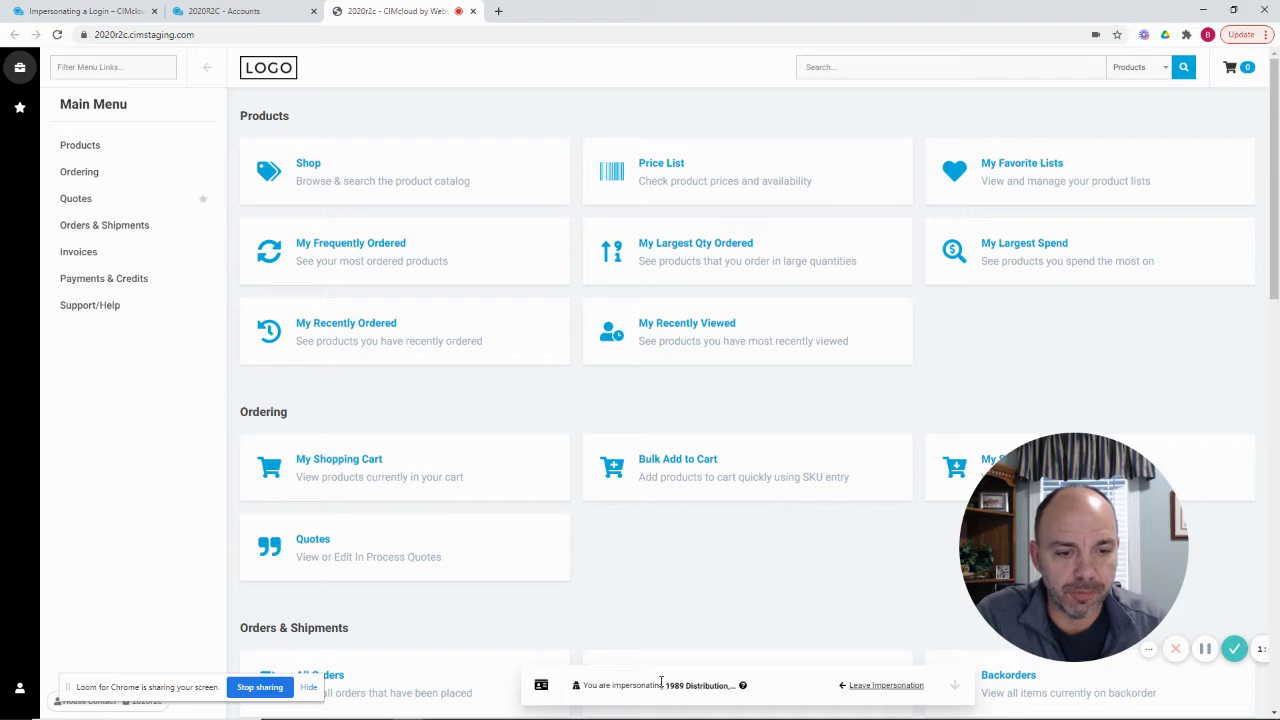
left_click(541, 688)
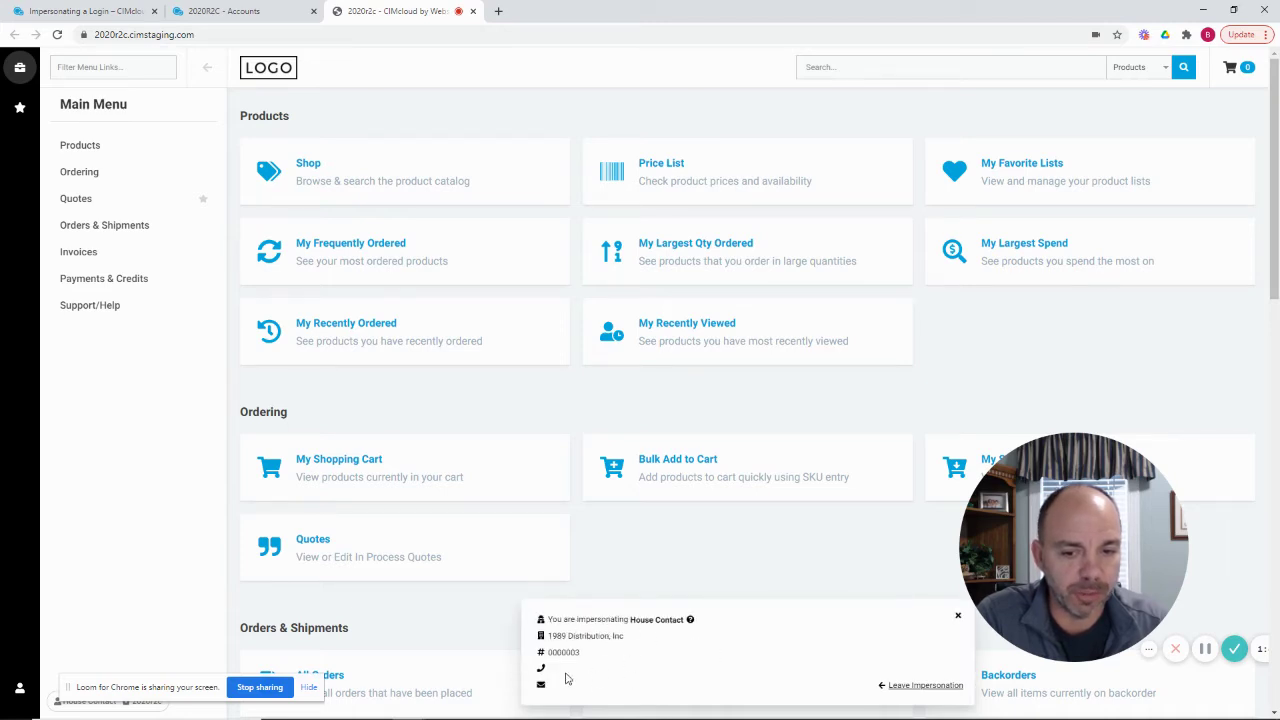
left_click(957, 621)
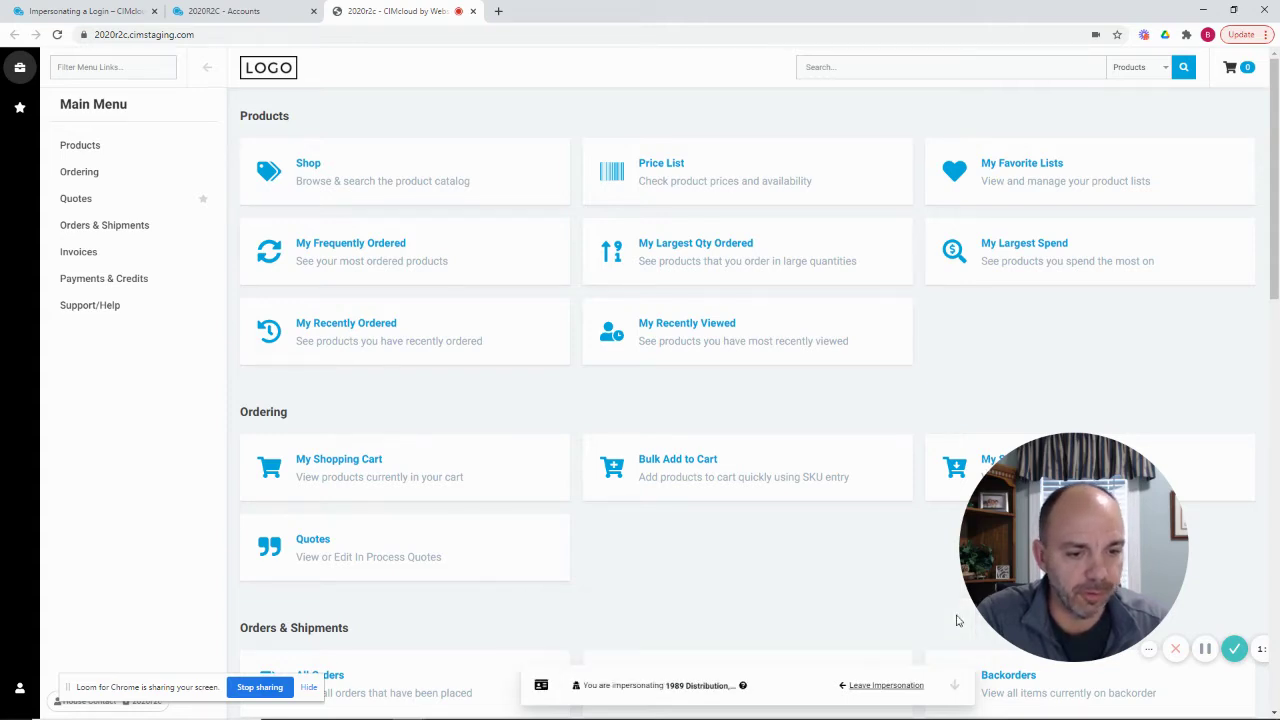
left_click(955, 689)
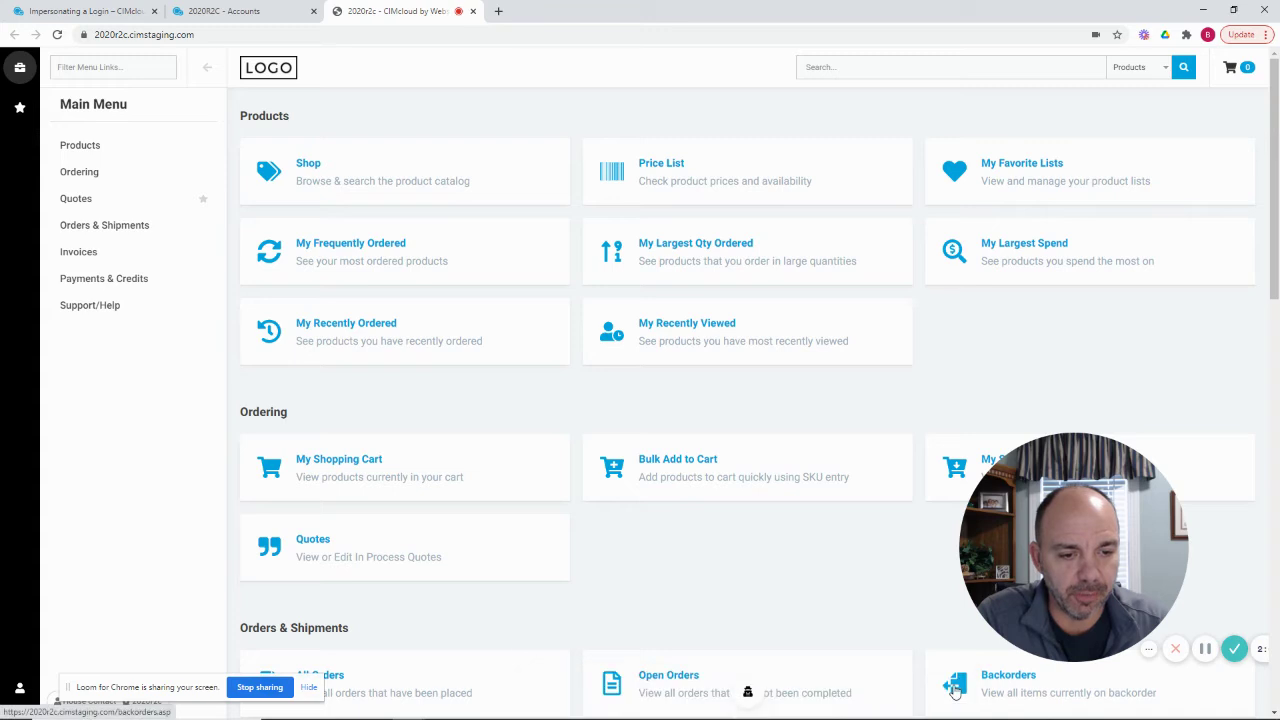
left_click(748, 694)
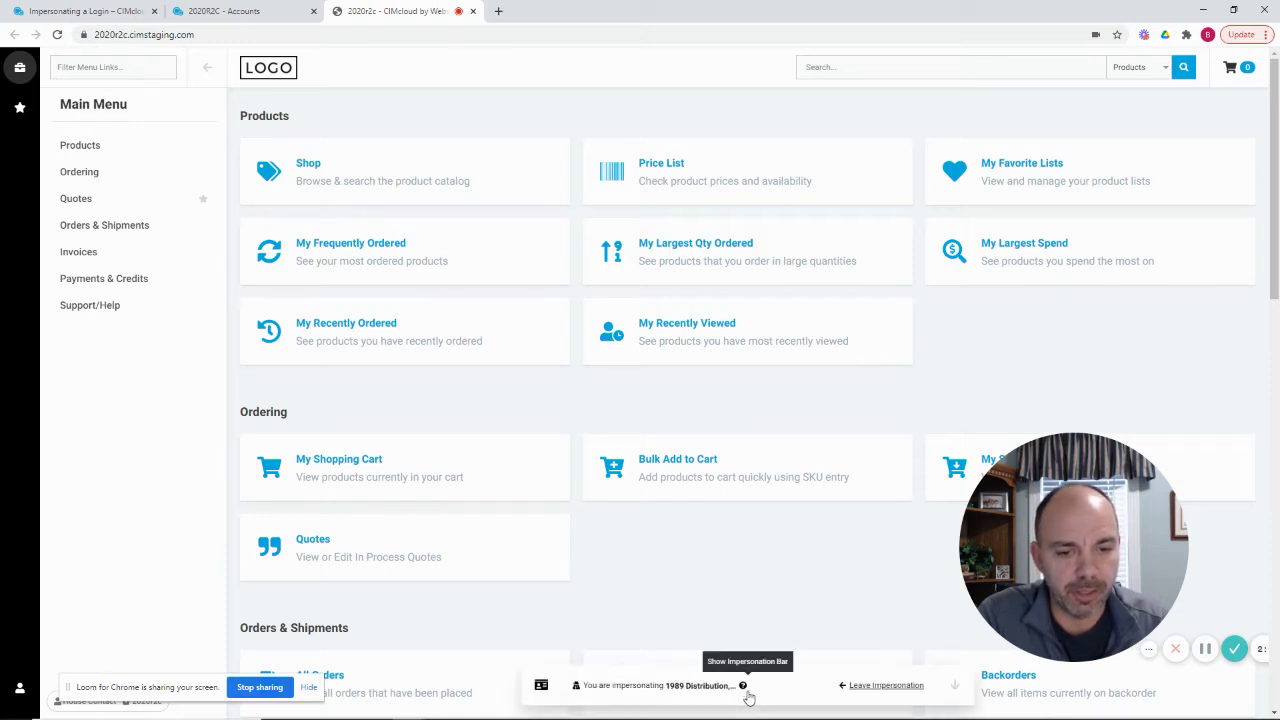
left_click(851, 686)
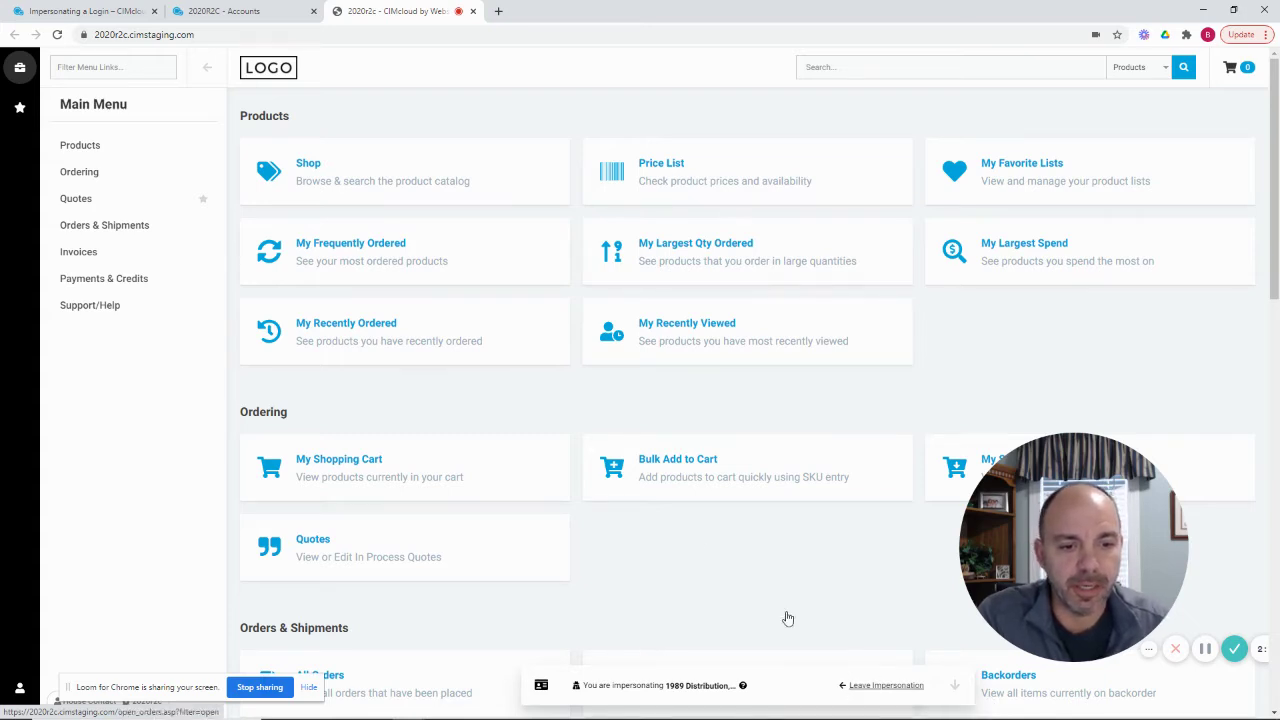
left_click(252, 14)
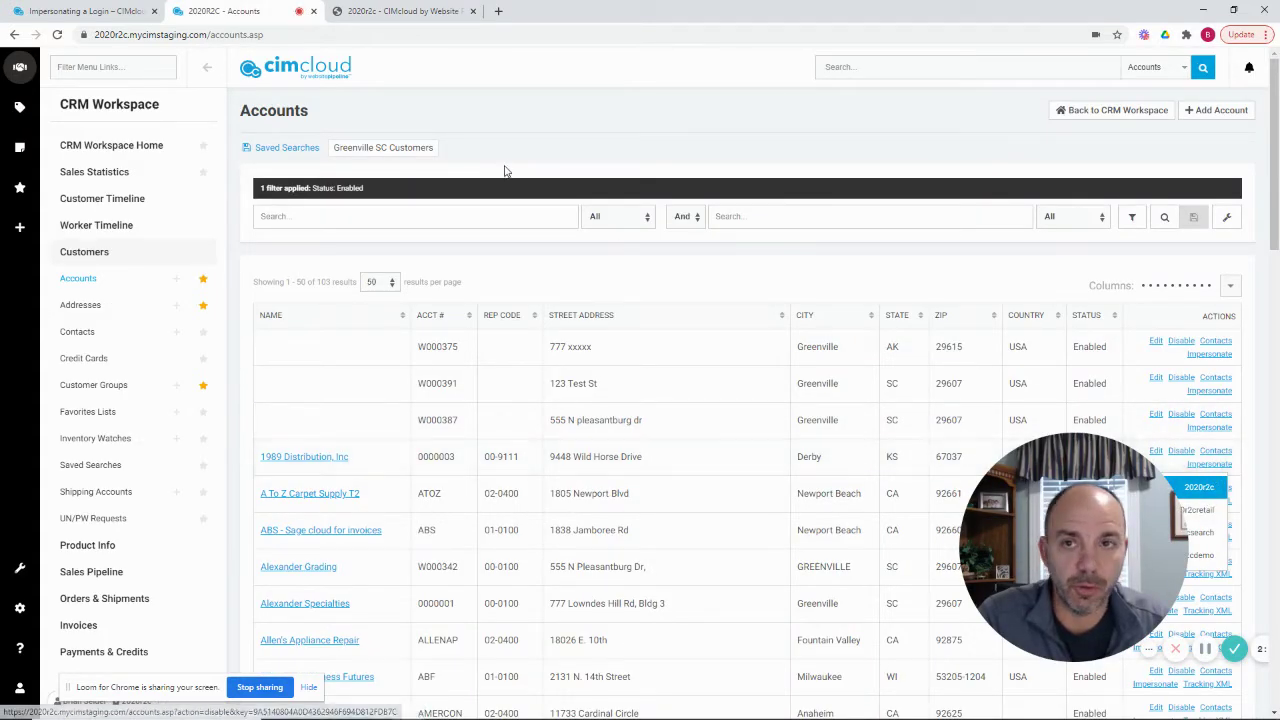
left_click(395, 17)
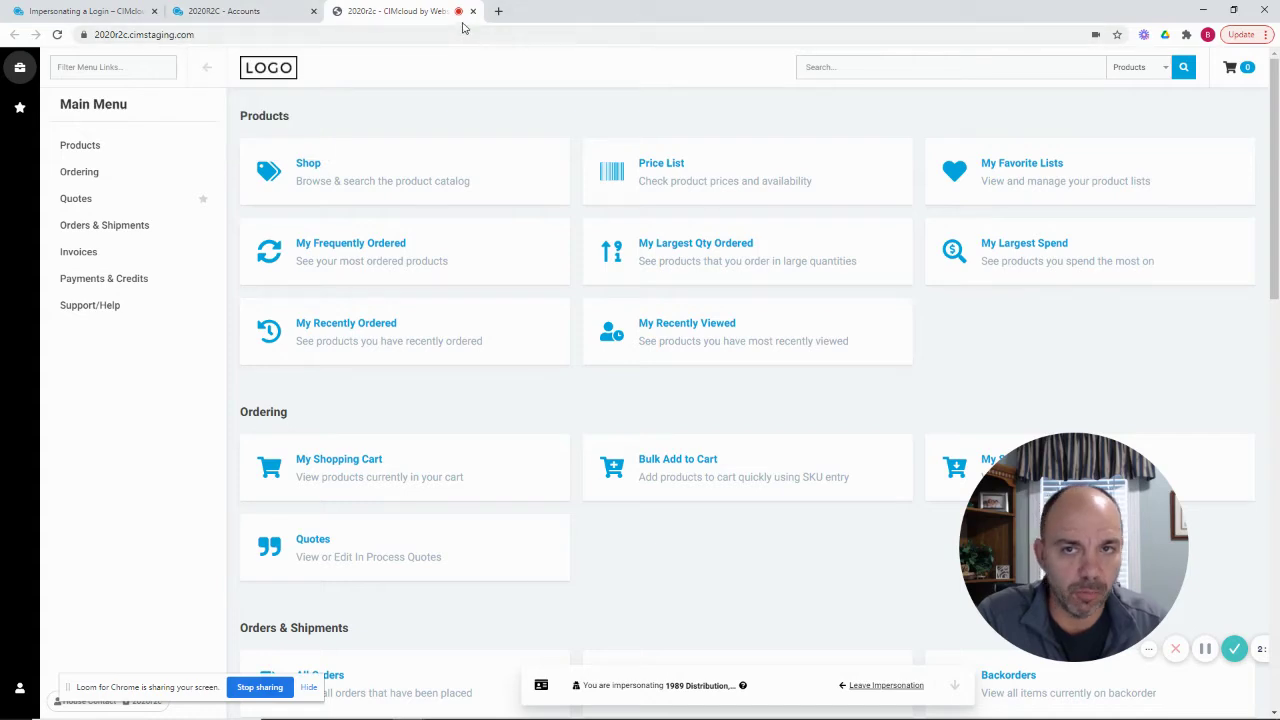
left_click(225, 11)
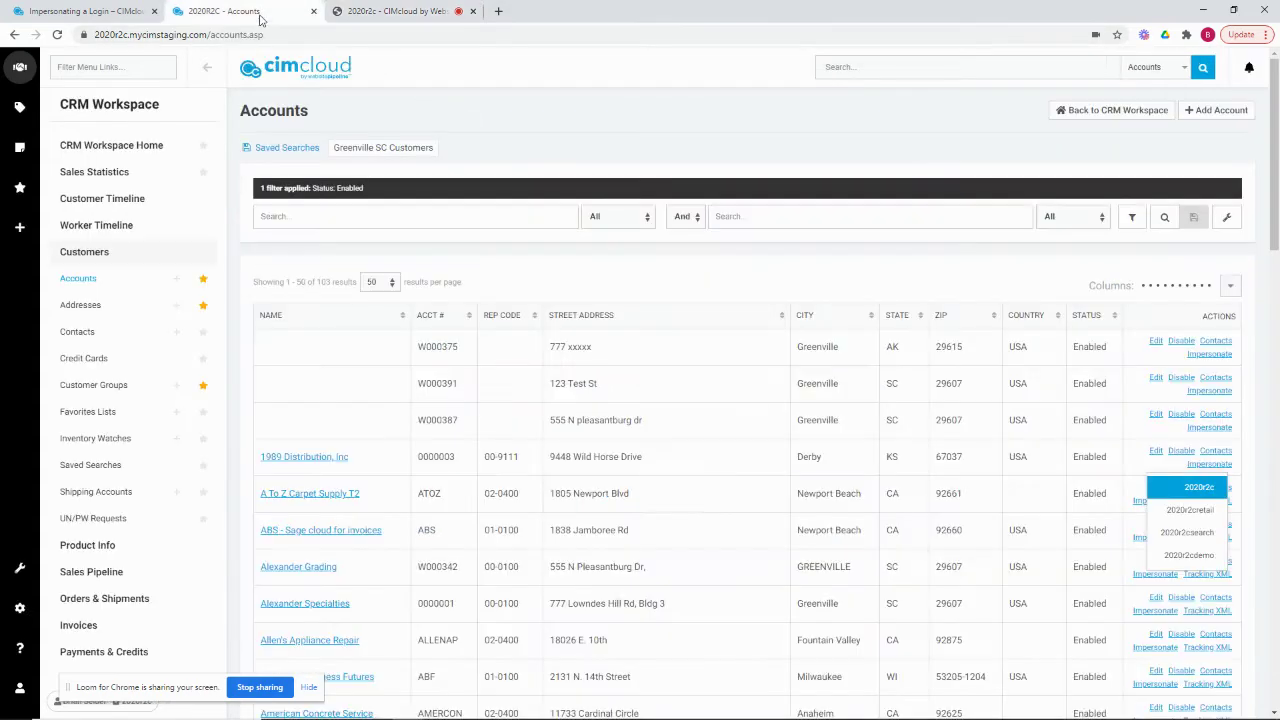
left_click(406, 14)
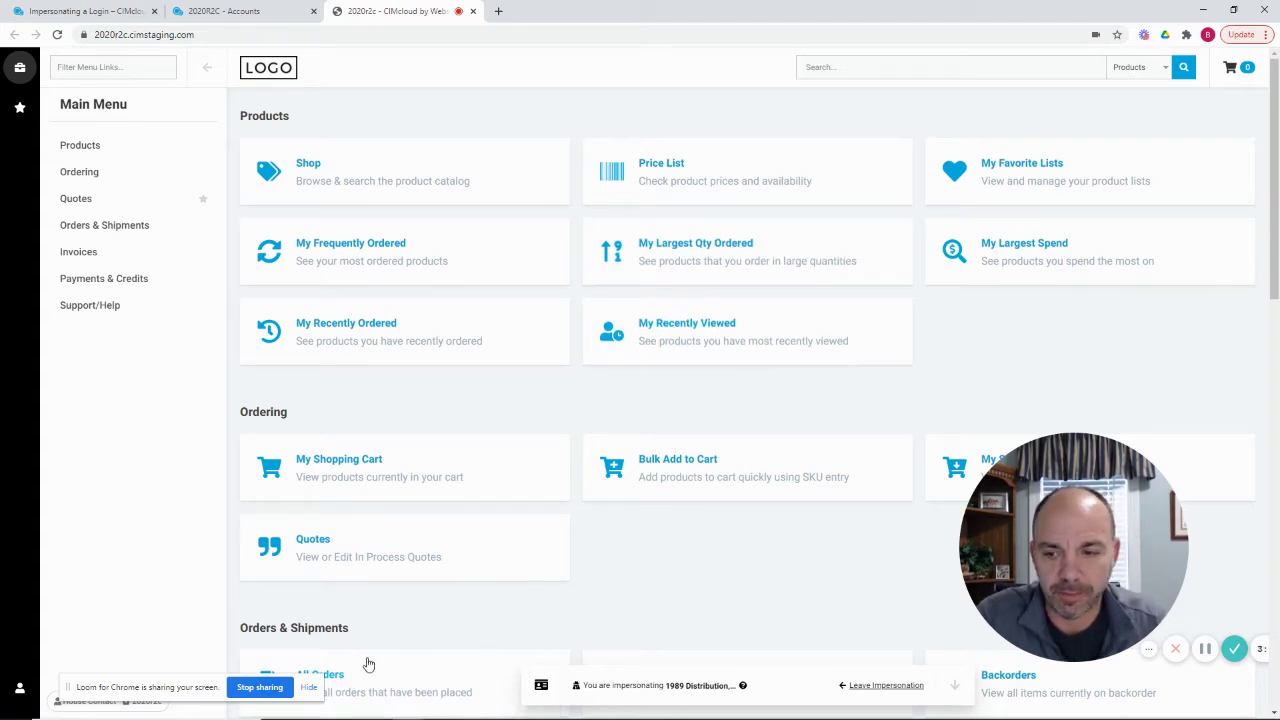
- Leave the impersonation from the House Contact menu and close the 2020r2c portal tab
left_click_drag(170, 688, 255, 665)
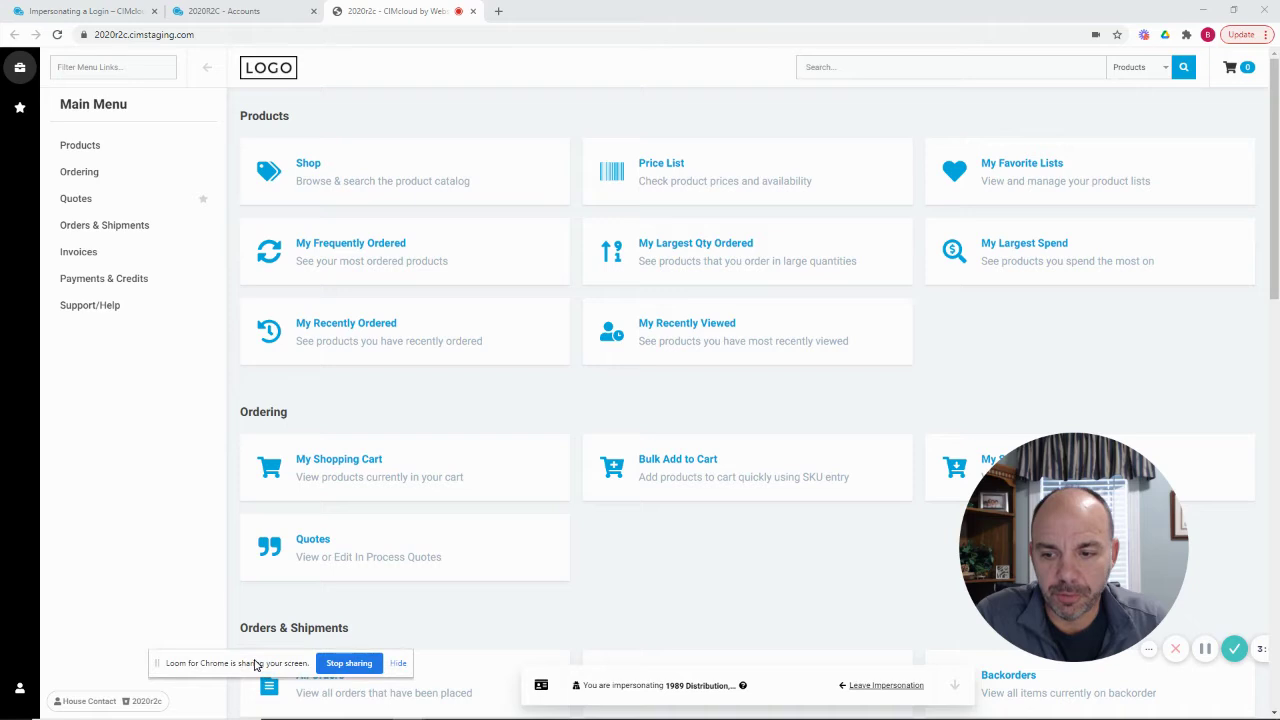
left_click(93, 702)
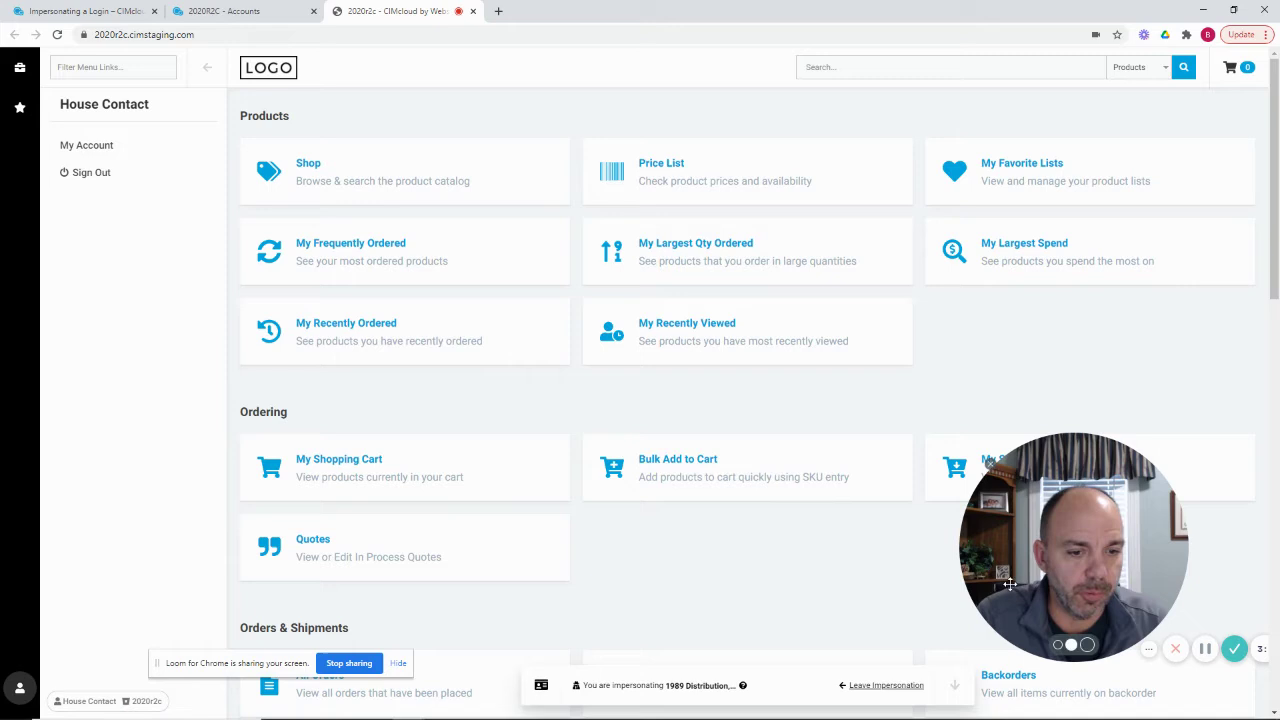
left_click(886, 688)
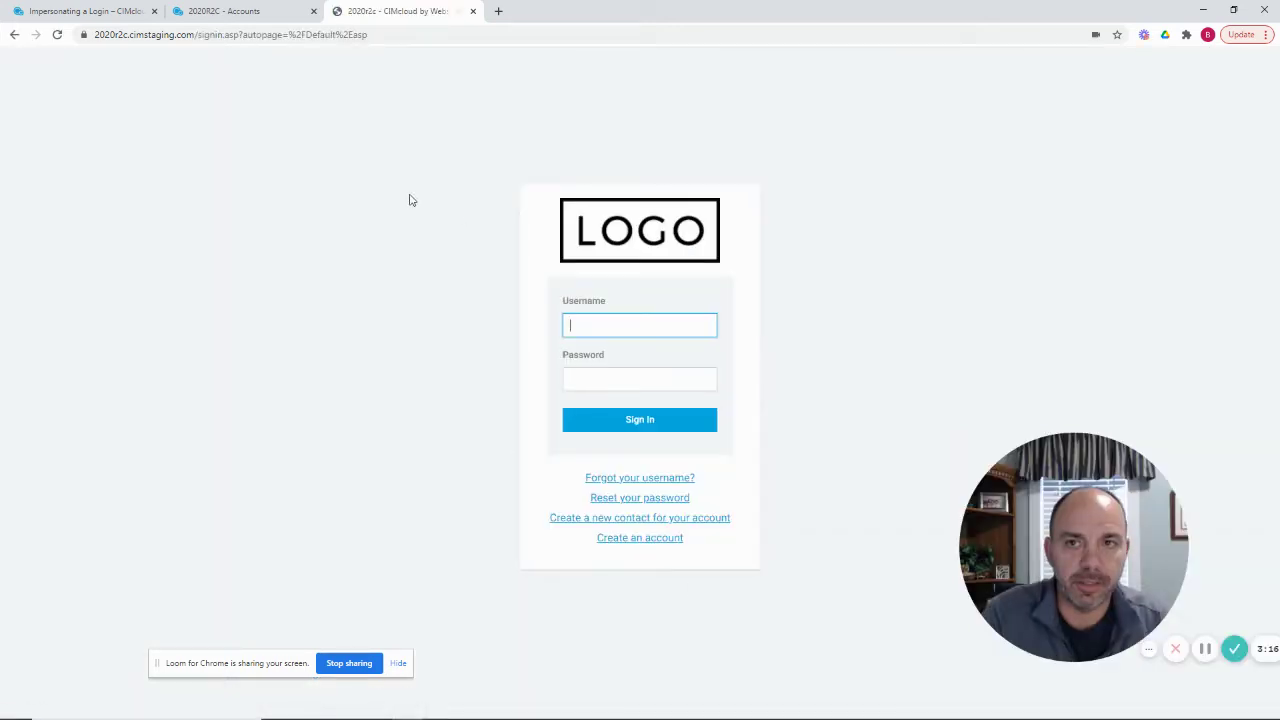
left_click_drag(1060, 500, 1016, 545)
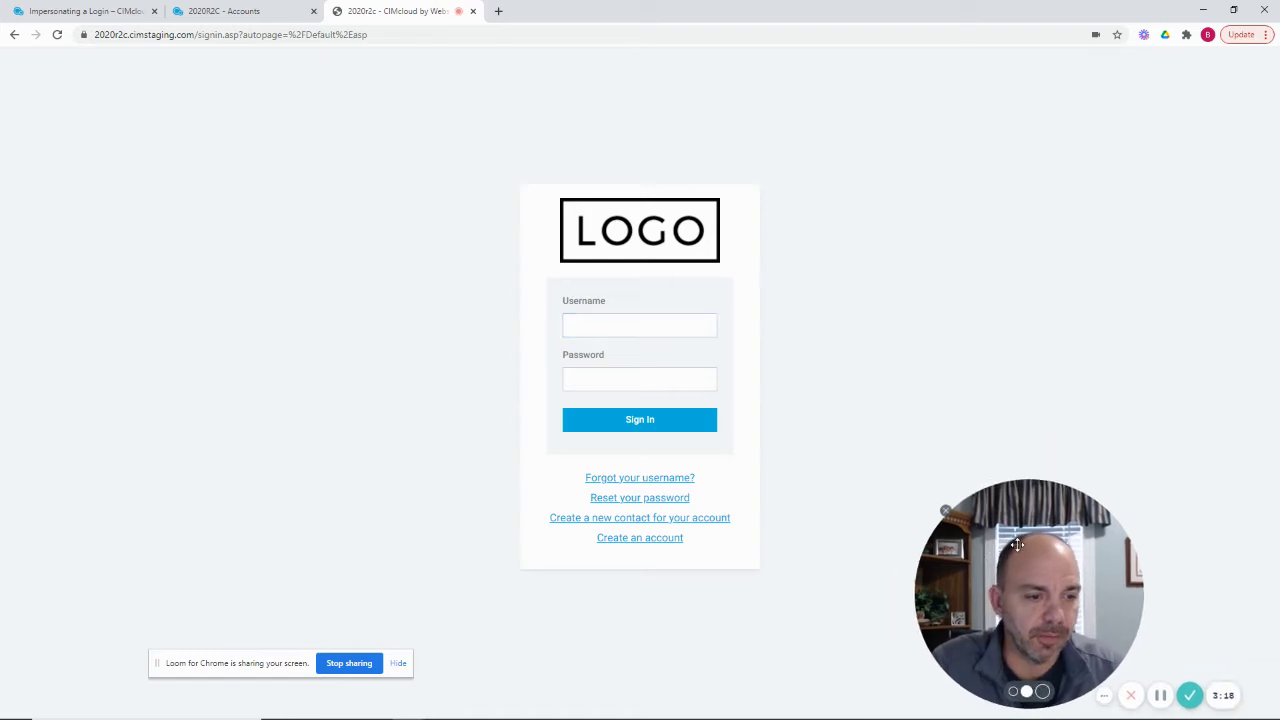
left_click(473, 11)
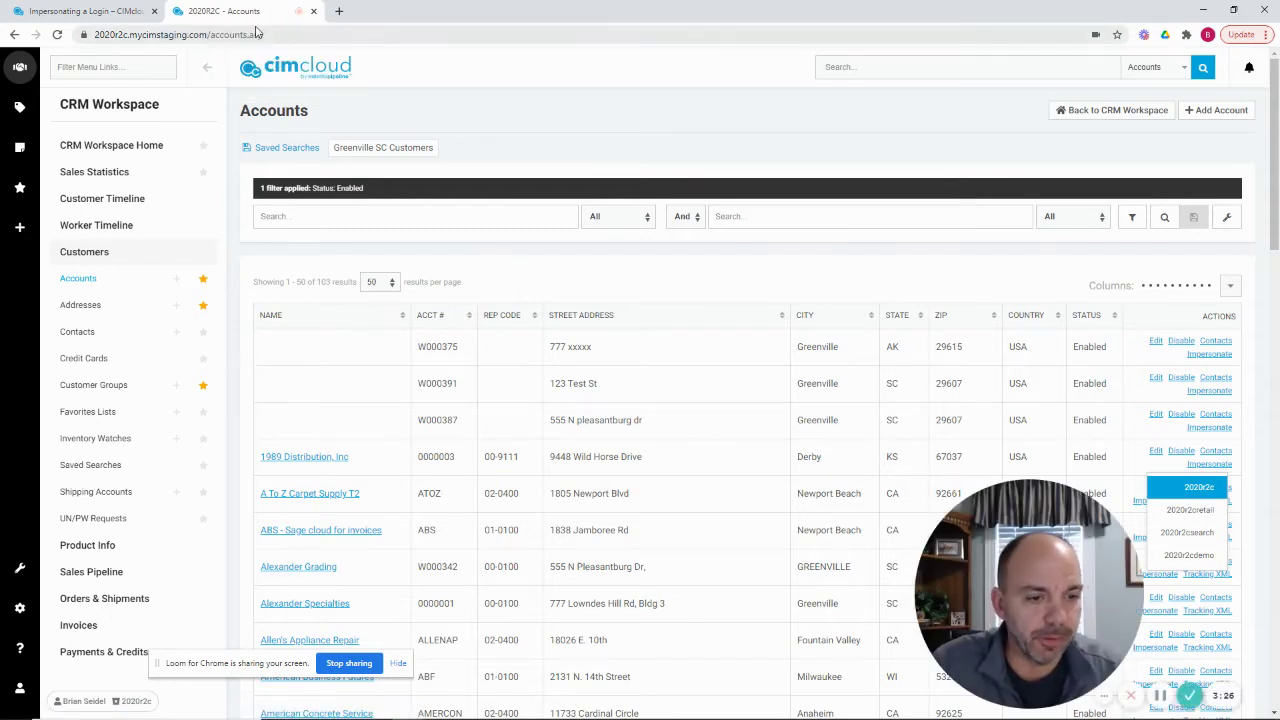
left_click_drag(1012, 592, 172, 598)
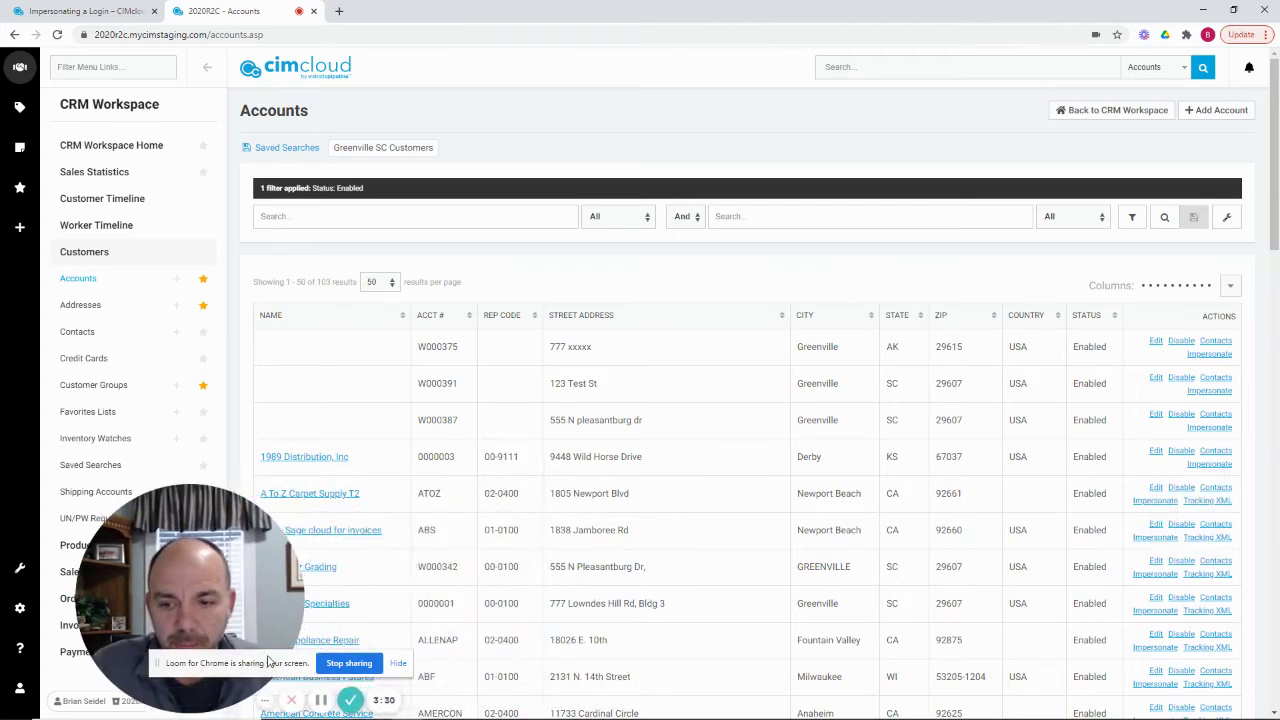
left_click_drag(268, 660, 510, 693)
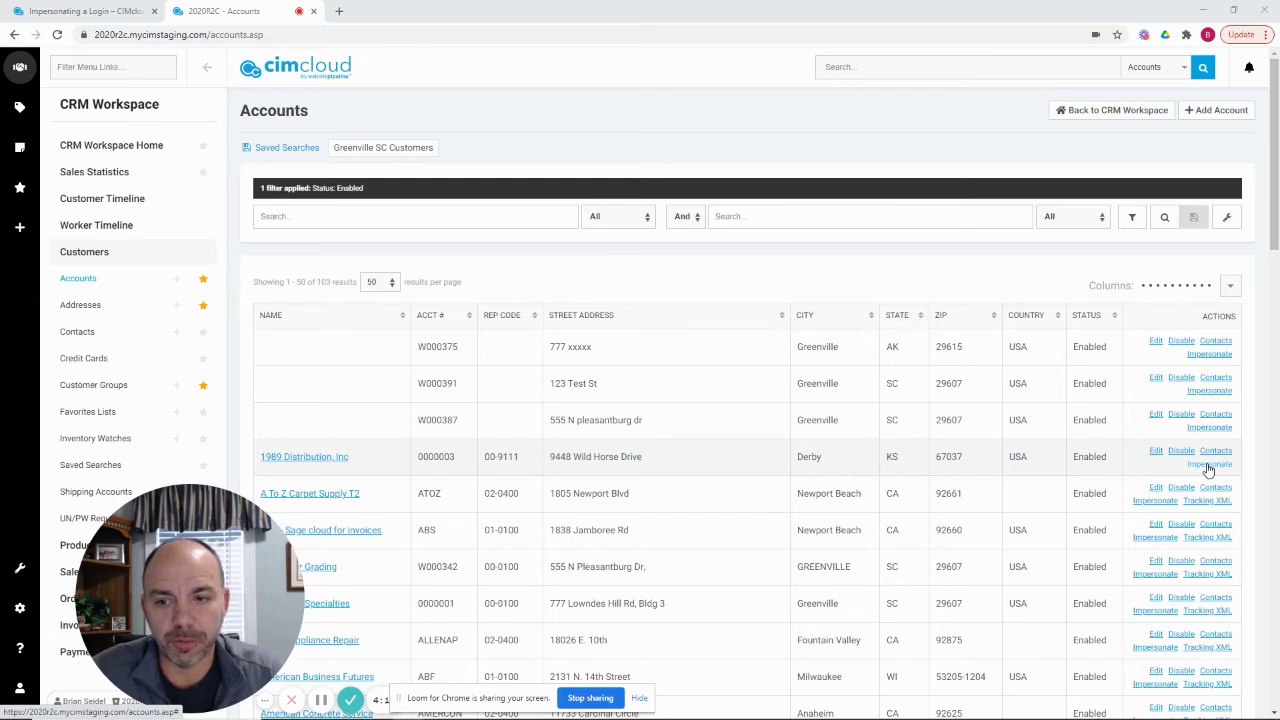
- List the four Impersonate sites for 1989 Distribution, Inc again from the Accounts list
left_click(1208, 466)
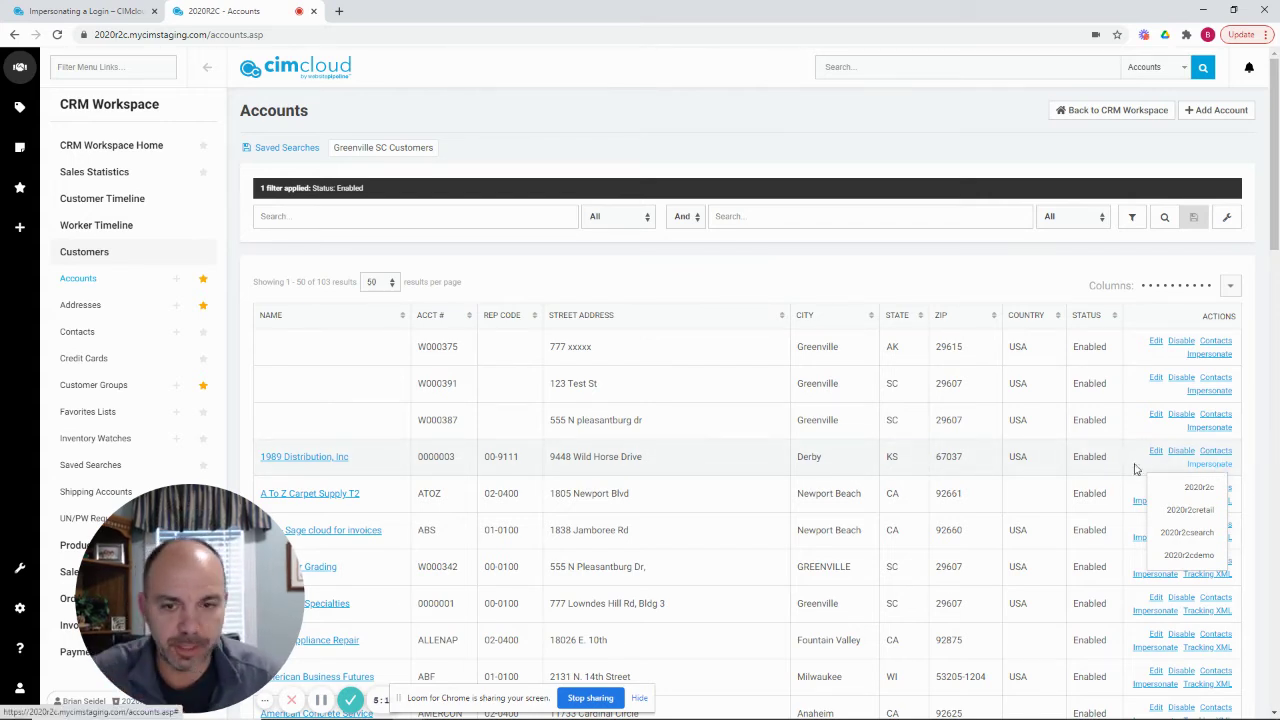
- From the 1989 Distribution account page, impersonate it on 2020r2c via New Action > Impersonate
left_click(313, 464)
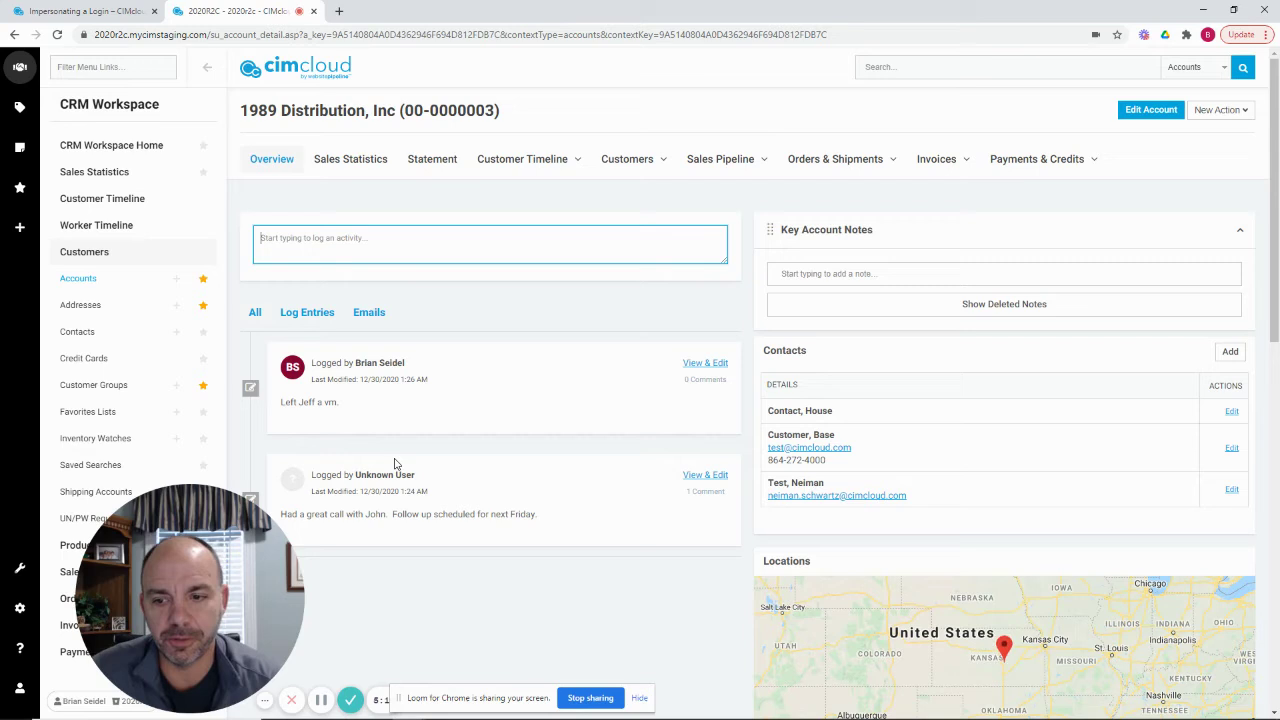
left_click(1218, 114)
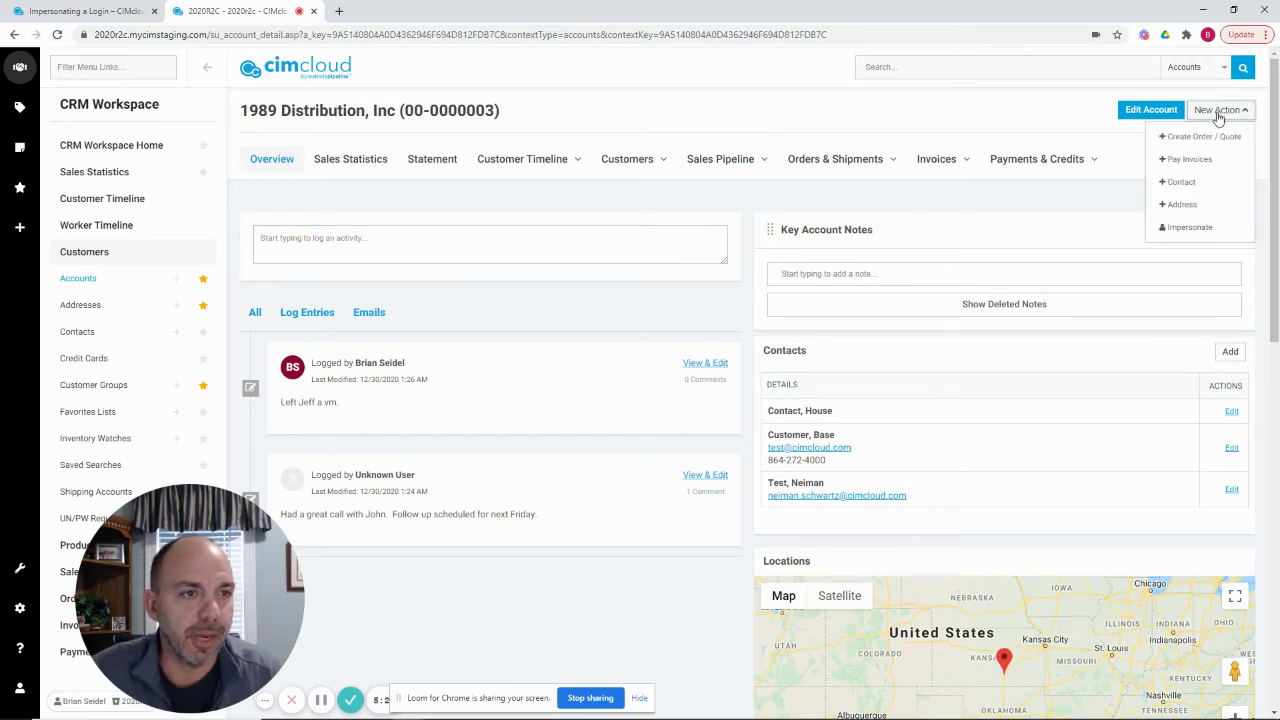
left_click(1192, 229)
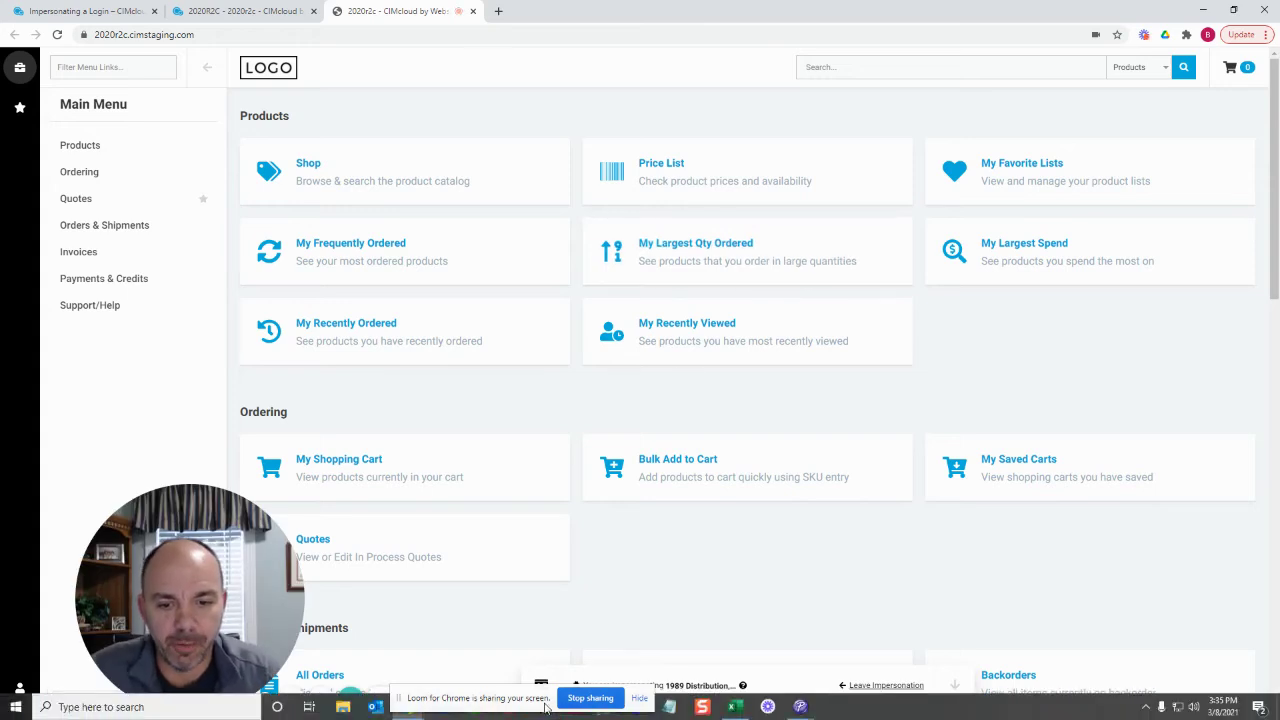
- Leave the impersonation and close the storefront tab, back on the 1989 Distribution account page
left_click_drag(805, 697, 1128, 677)
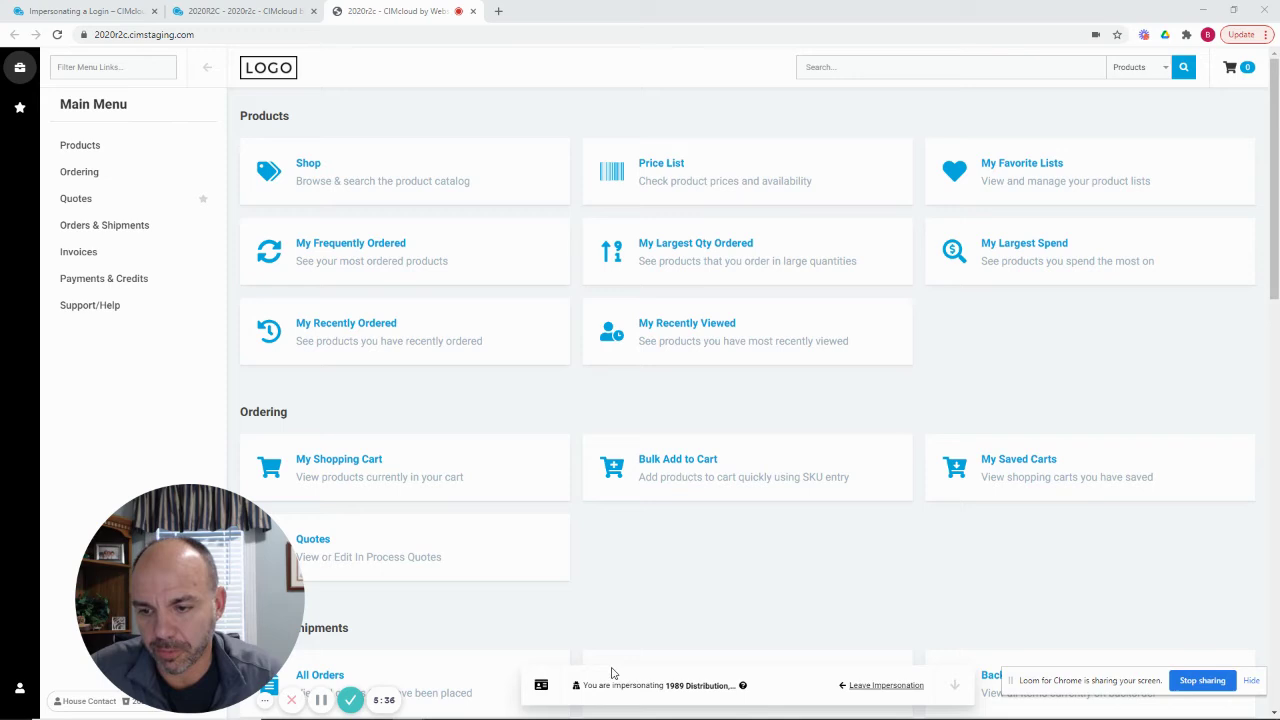
left_click(887, 691)
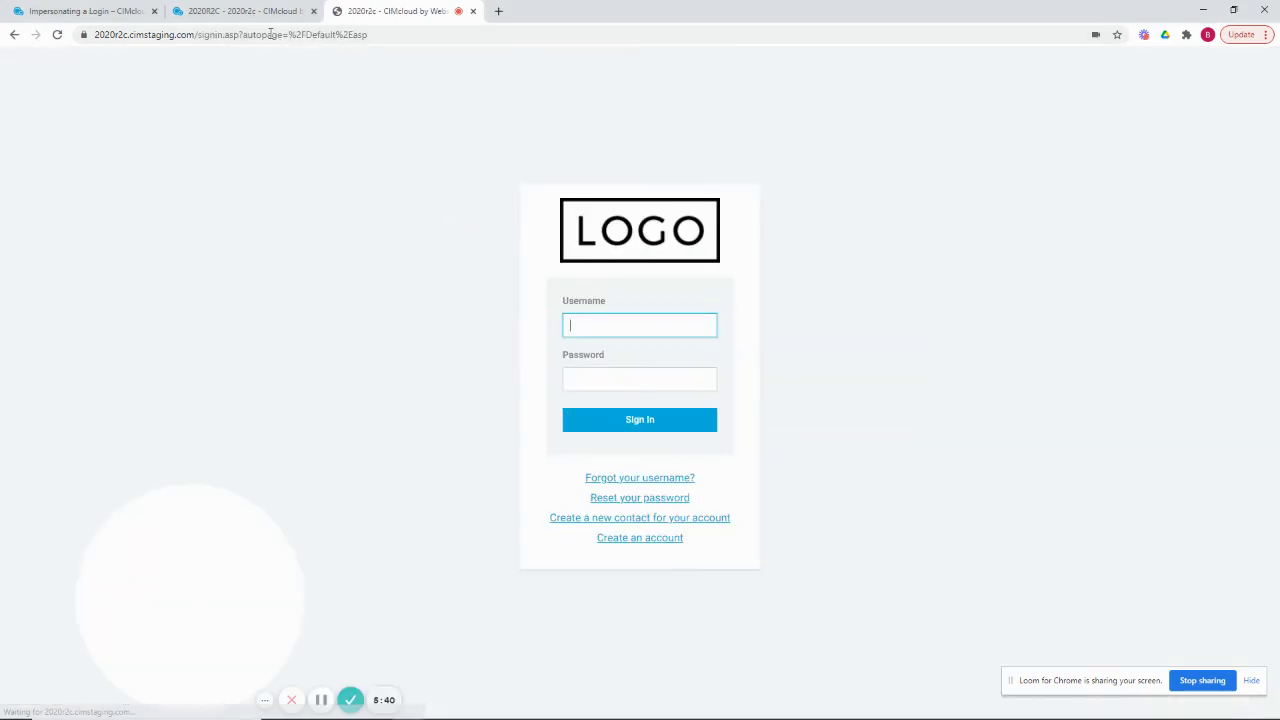
left_click(473, 11)
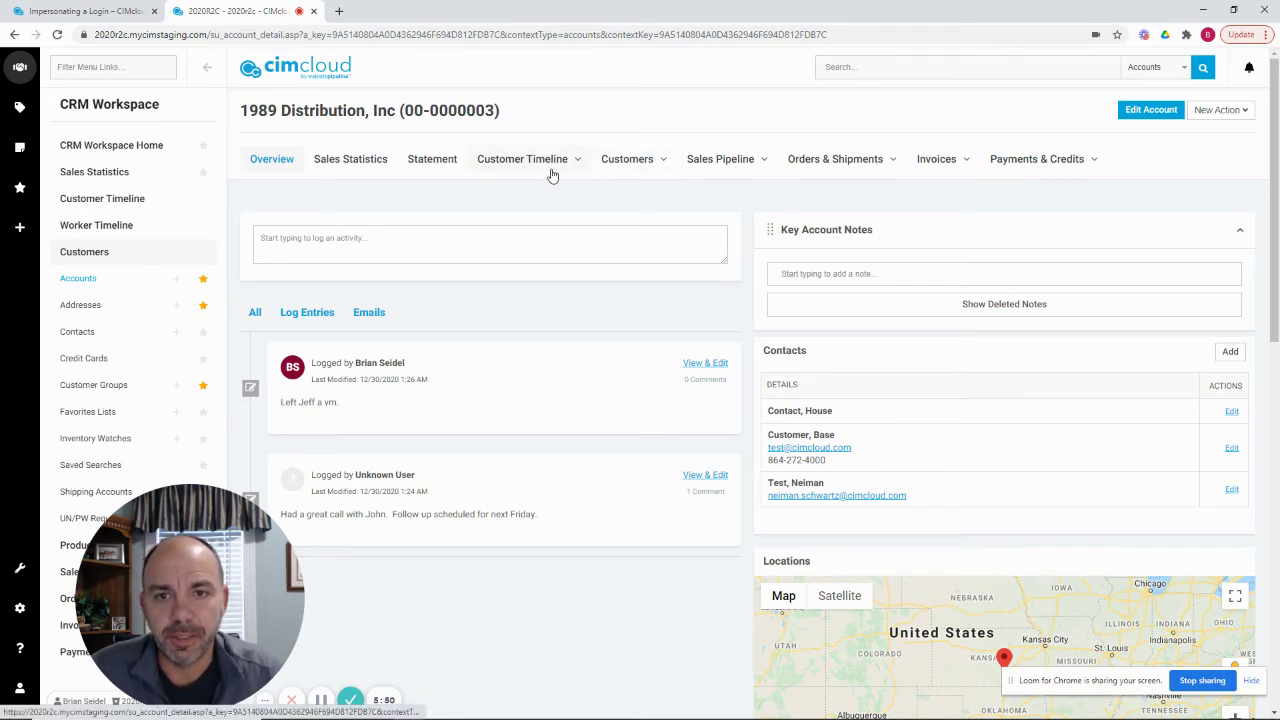
- Impersonate the third contact from the account's Customers > Contacts list on 2020r2c
left_click(630, 160)
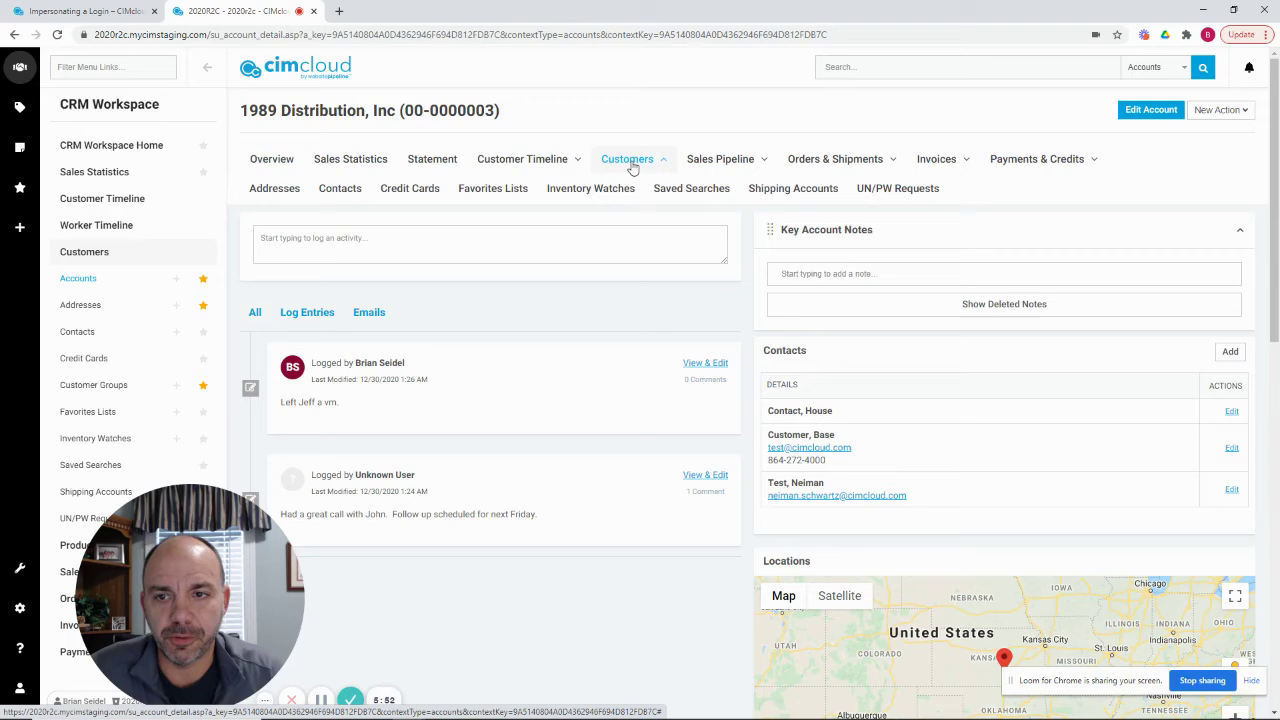
left_click(340, 189)
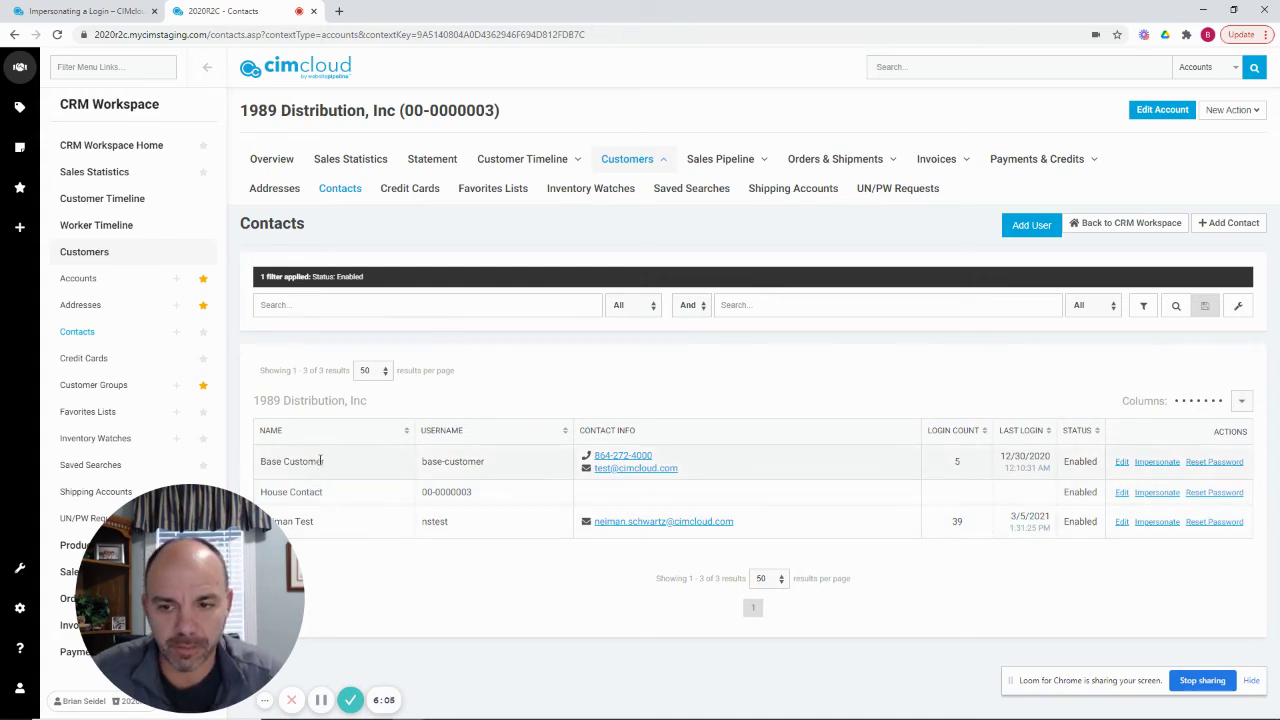
left_click_drag(191, 577, 931, 577)
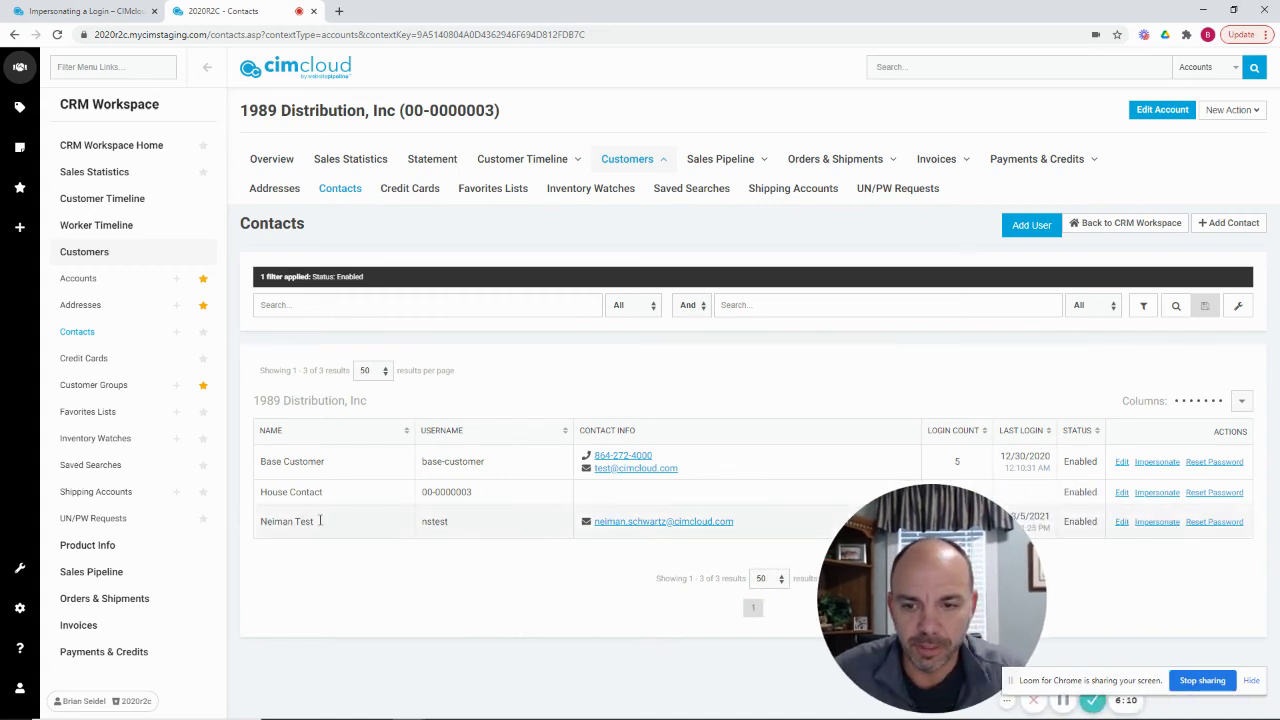
left_click(1155, 521)
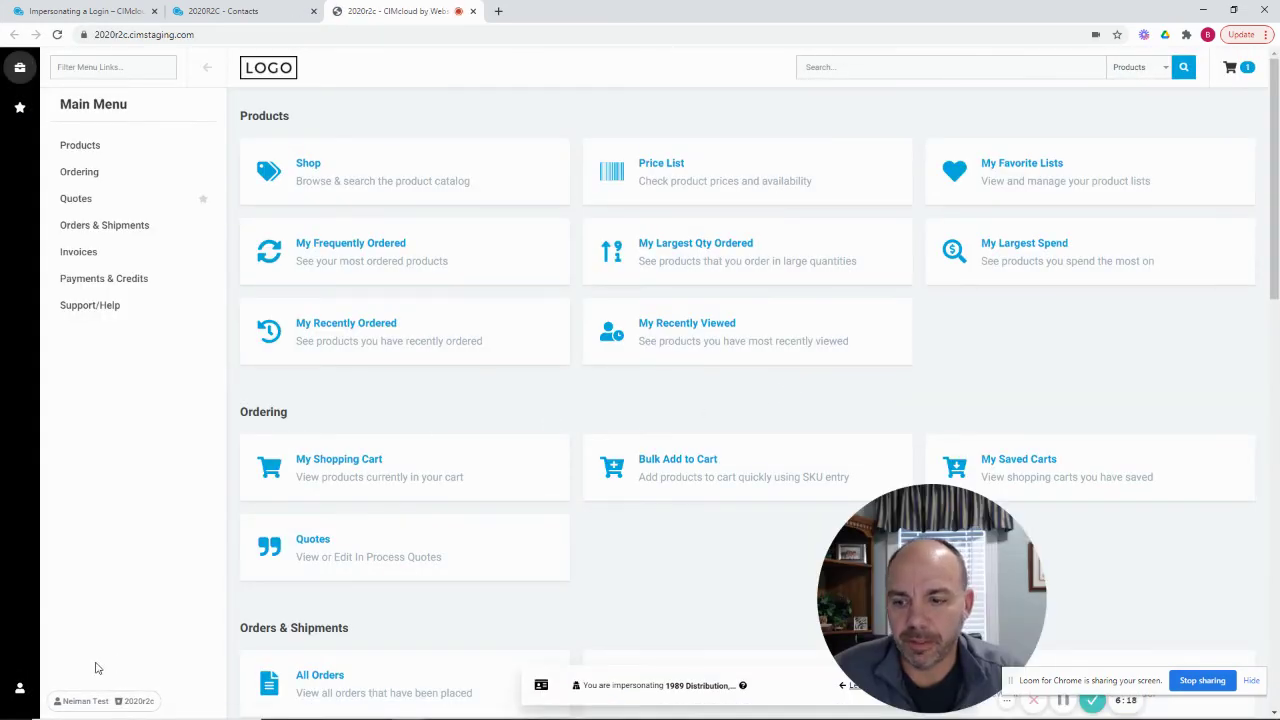
- Show the contact's account options and expand the impersonation details with account number and e-mail
left_click(85, 701)
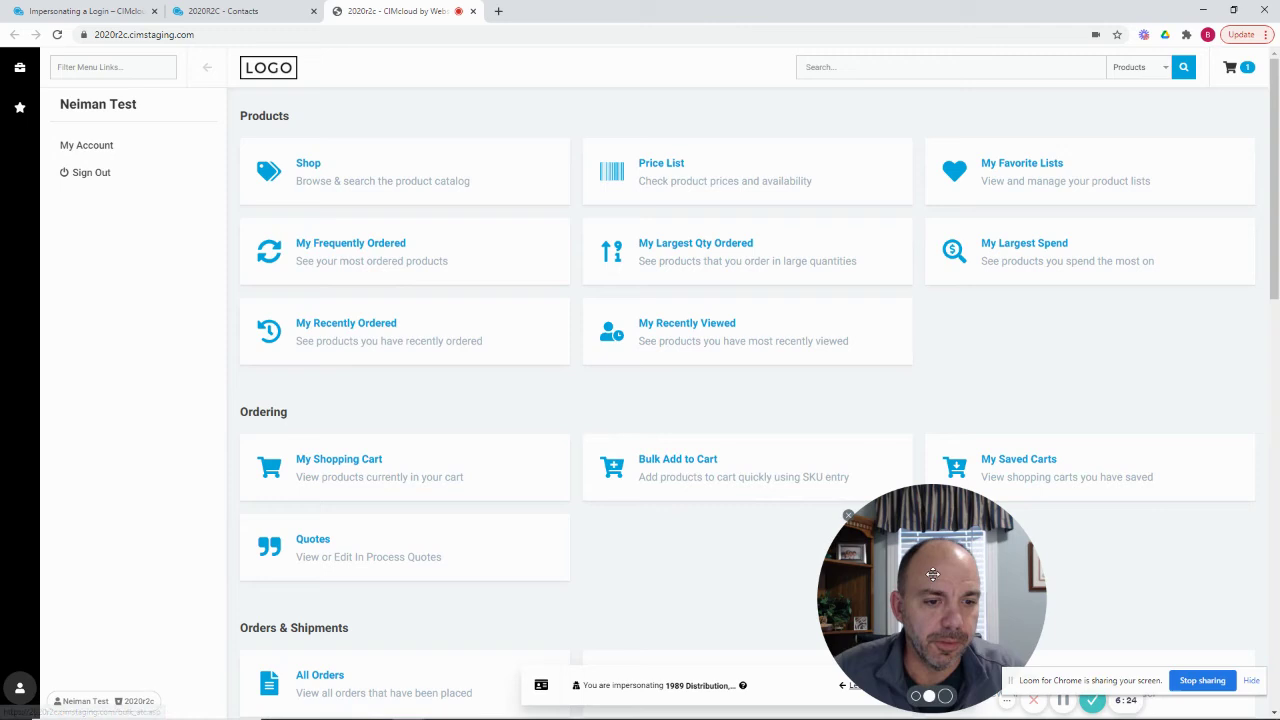
left_click_drag(885, 591, 142, 591)
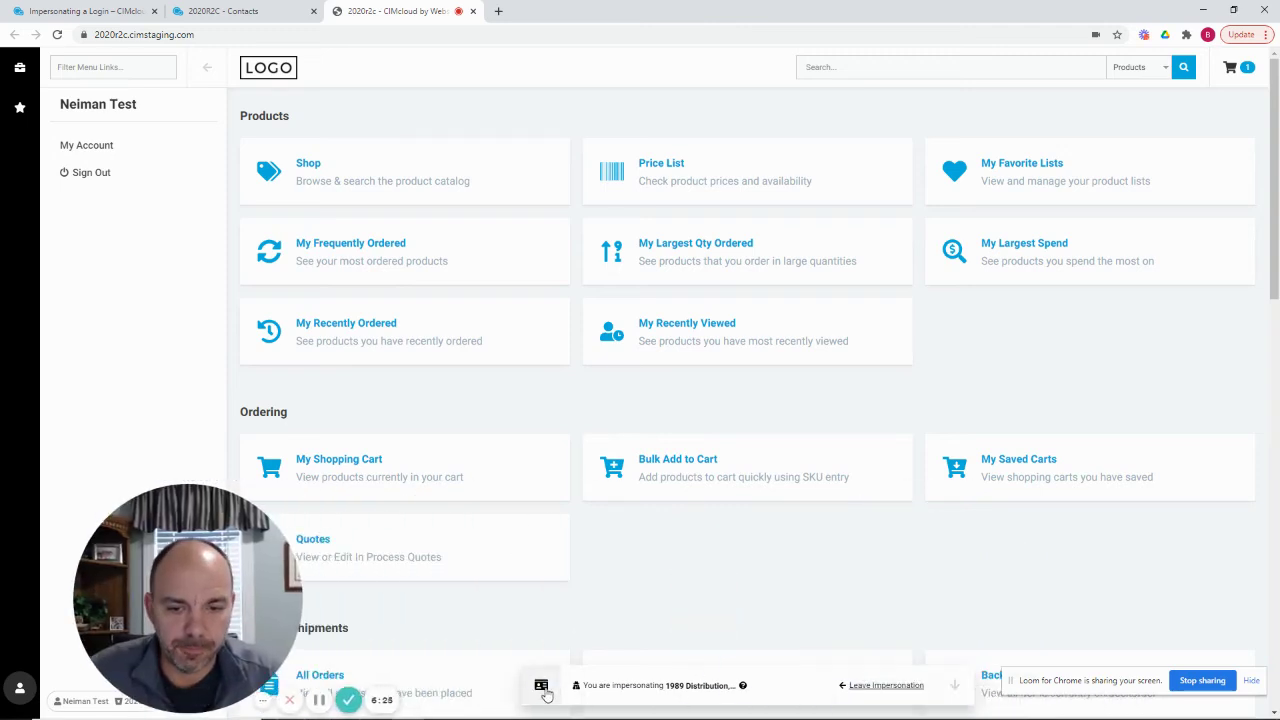
mouse_move(556, 689)
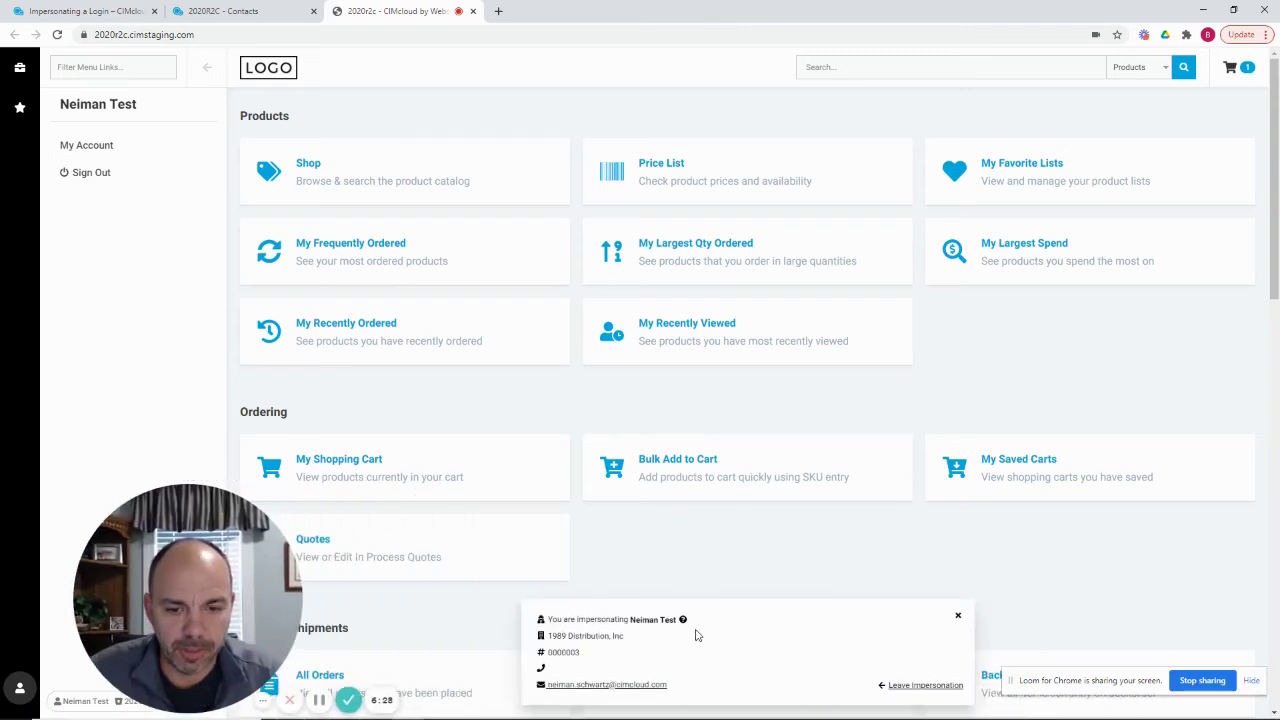
mouse_move(683, 620)
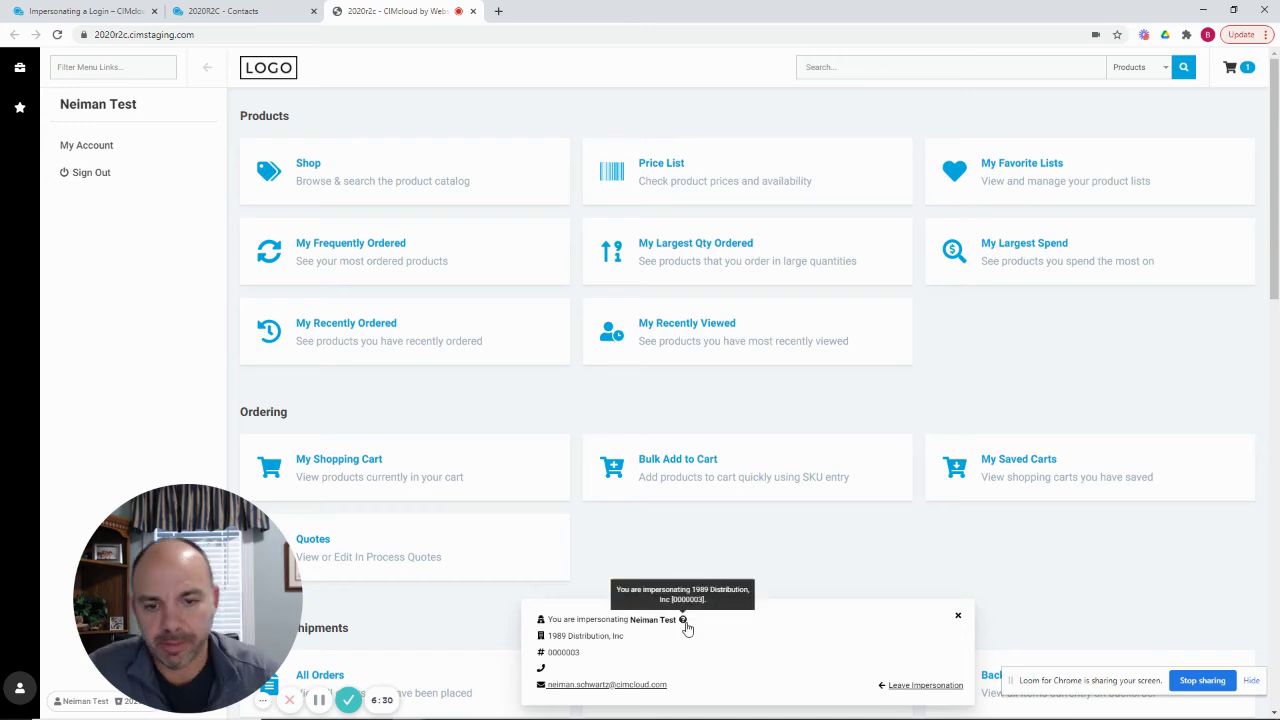
- End the contact impersonation, close its tab, and highlight the account name in the Contacts heading
left_click(918, 685)
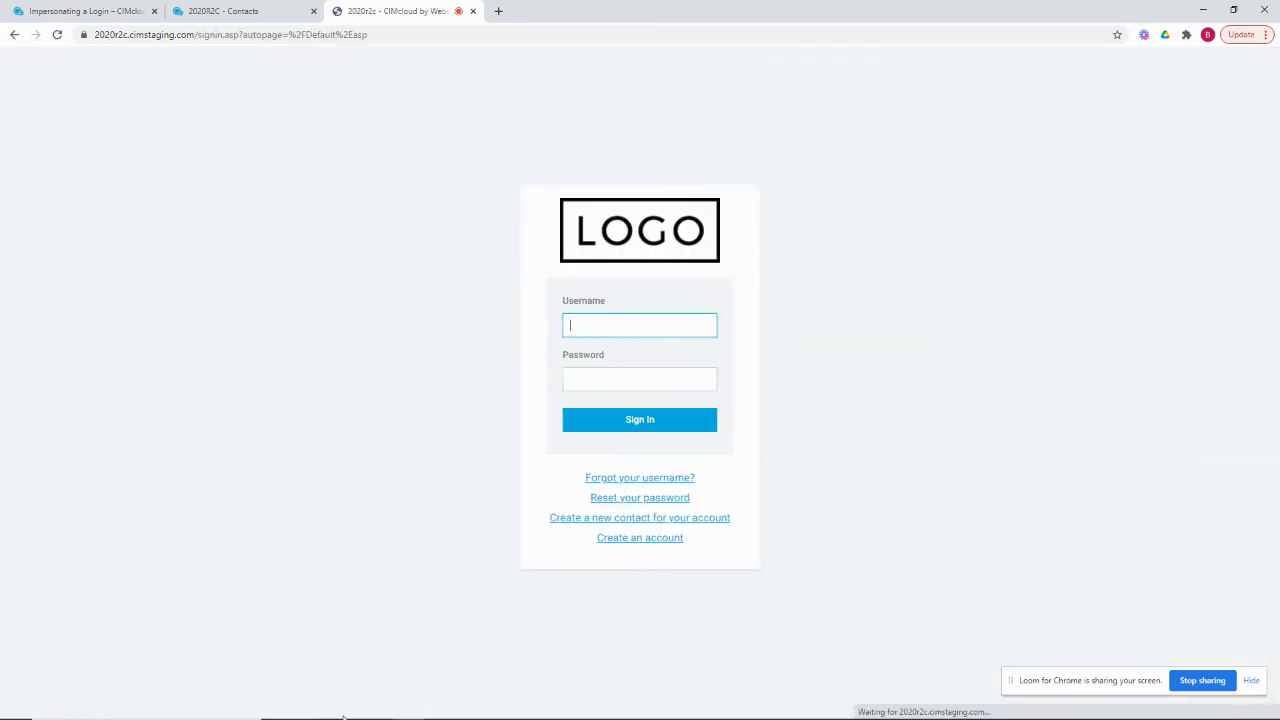
left_click(473, 11)
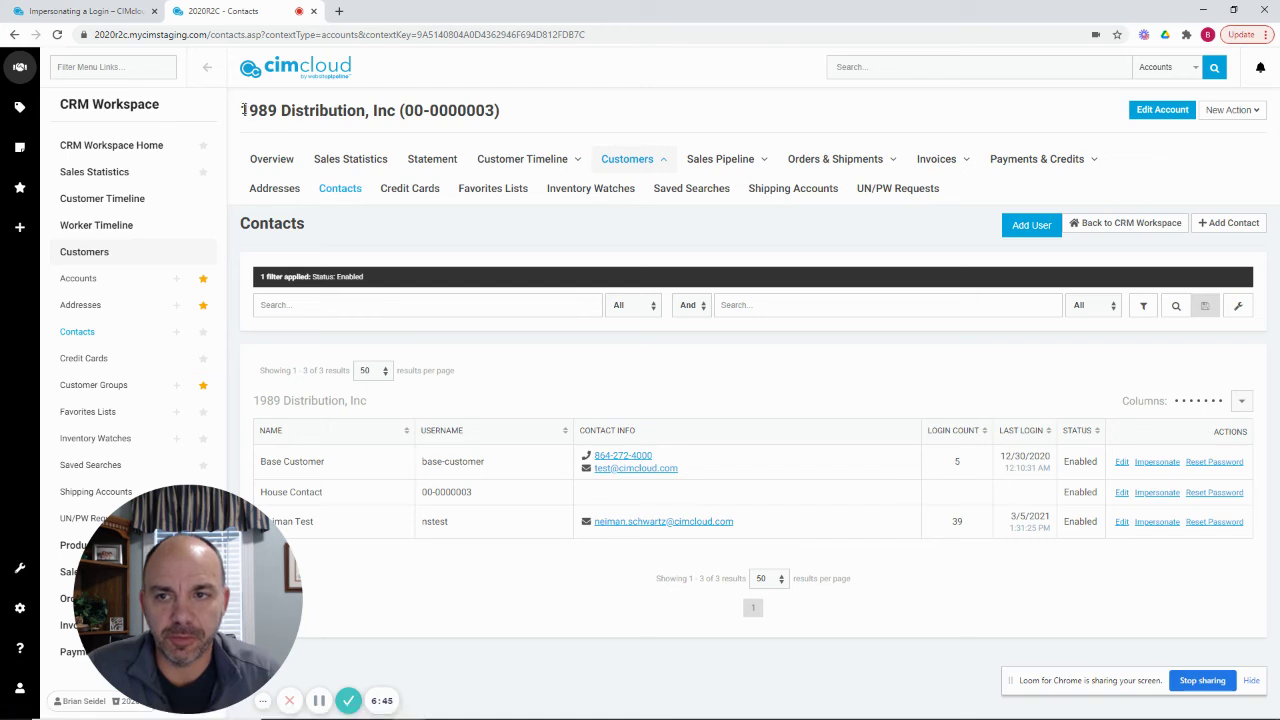
left_click_drag(399, 111, 248, 142)
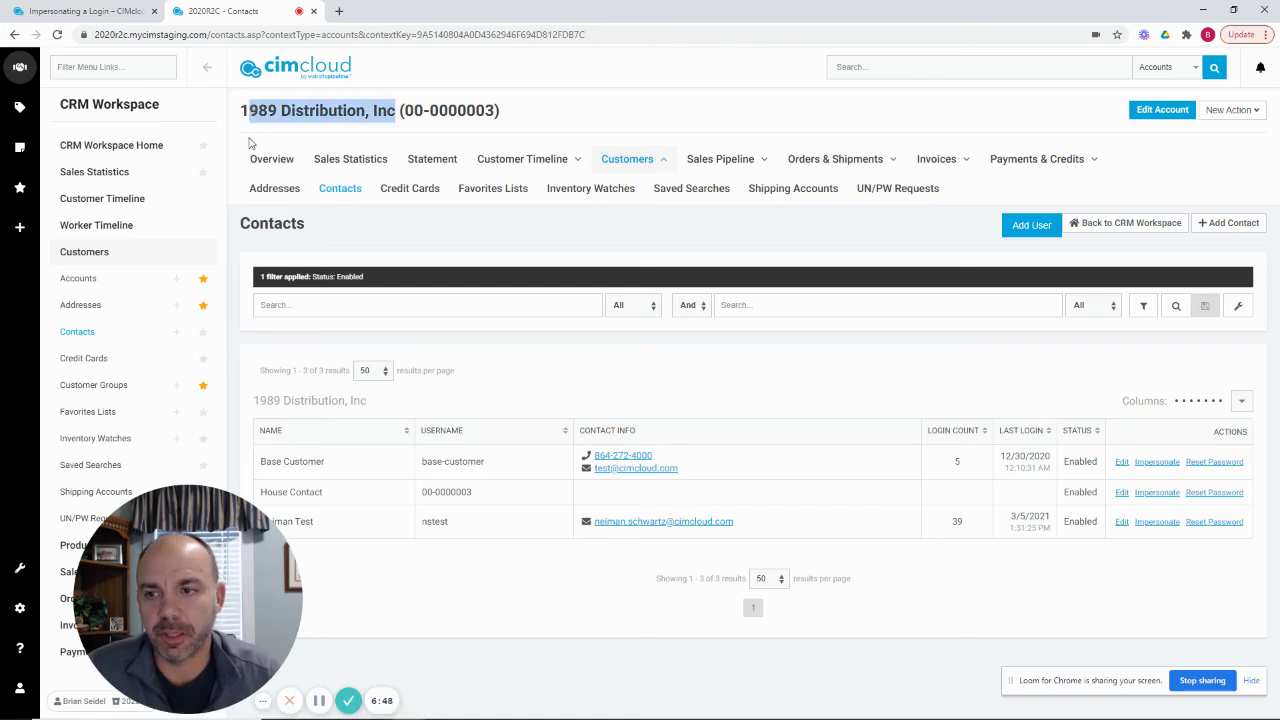
- Open the global Contacts list of 168 contacts grouped by account and reveal the Quick Add options
left_click(83, 336)
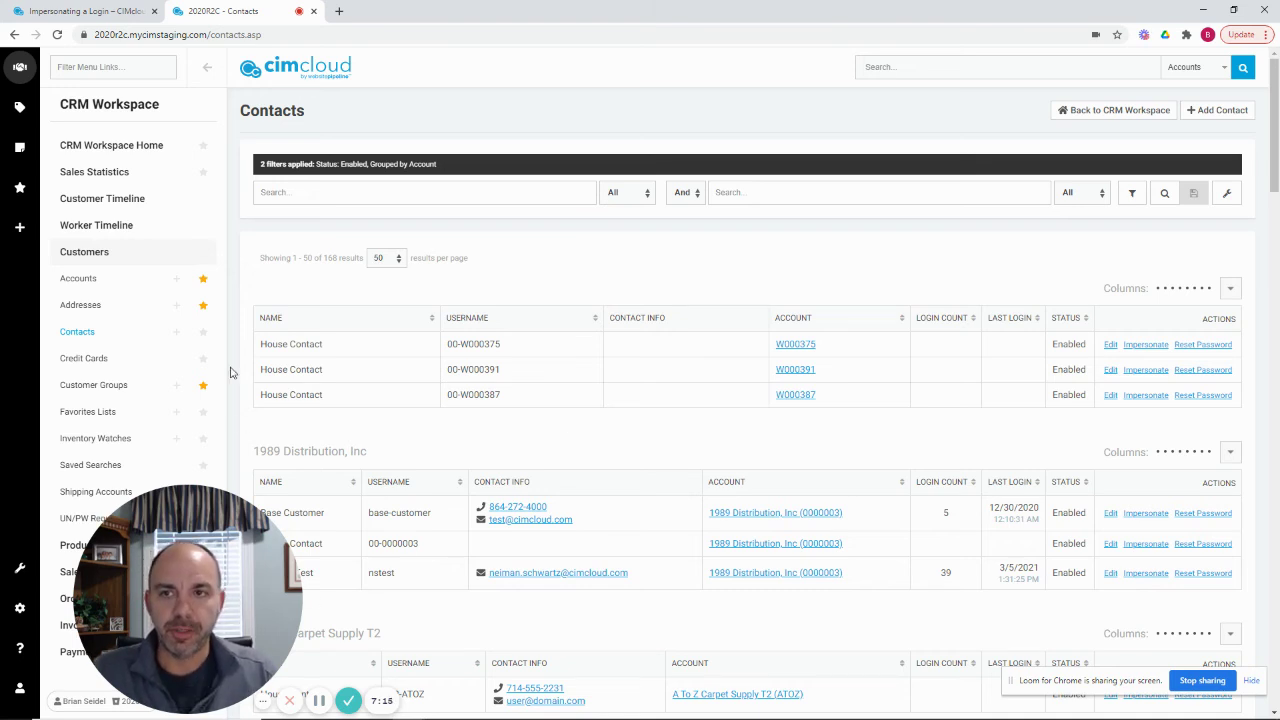
left_click_drag(205, 592, 352, 590)
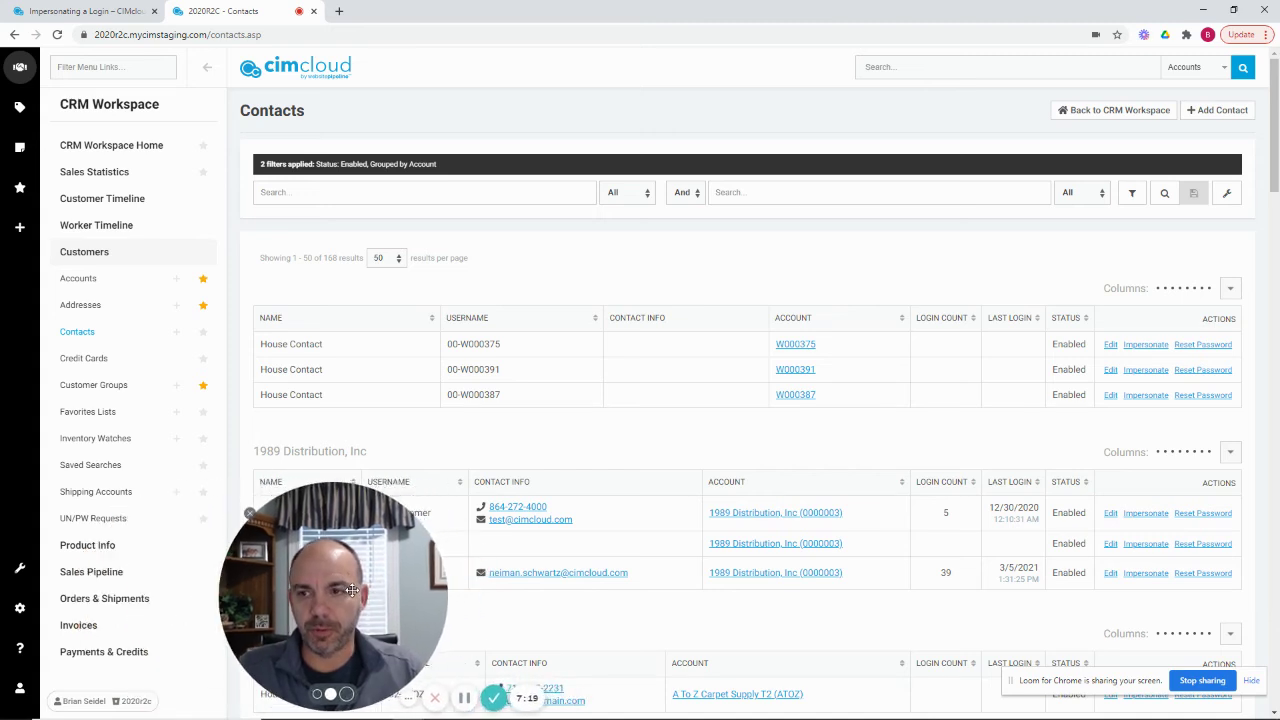
left_click(21, 228)
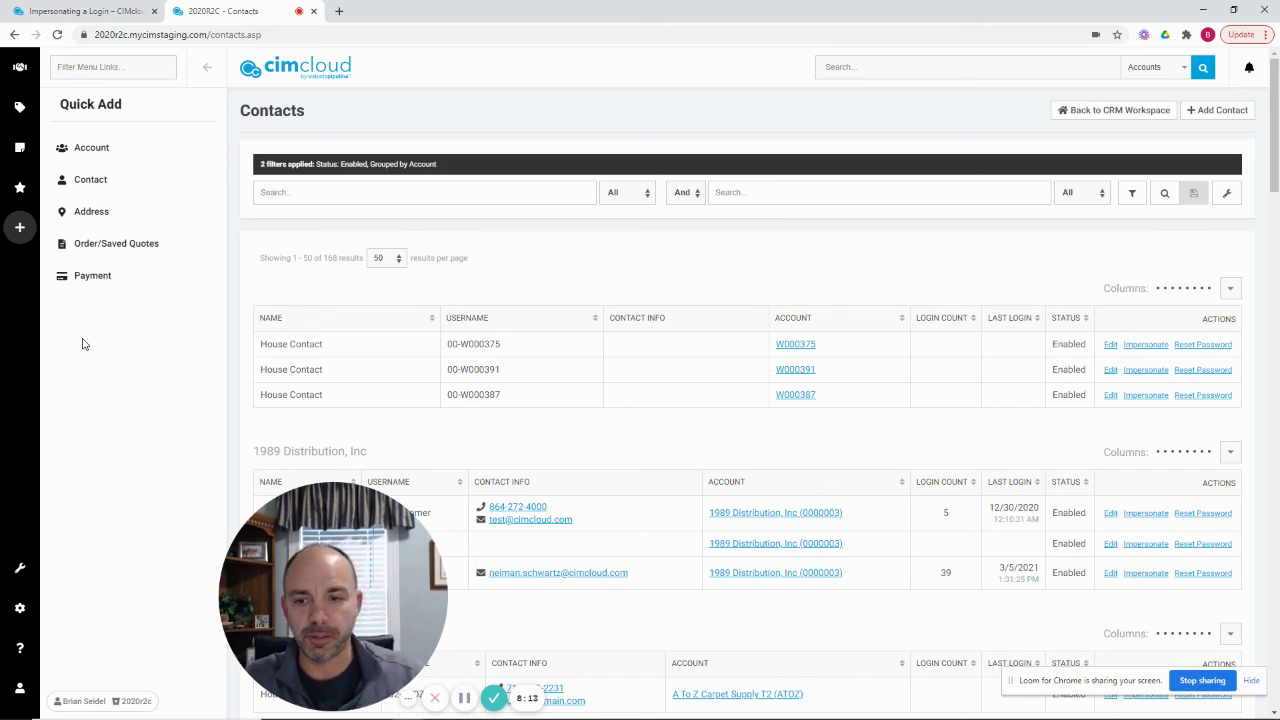
left_click_drag(342, 566, 180, 566)
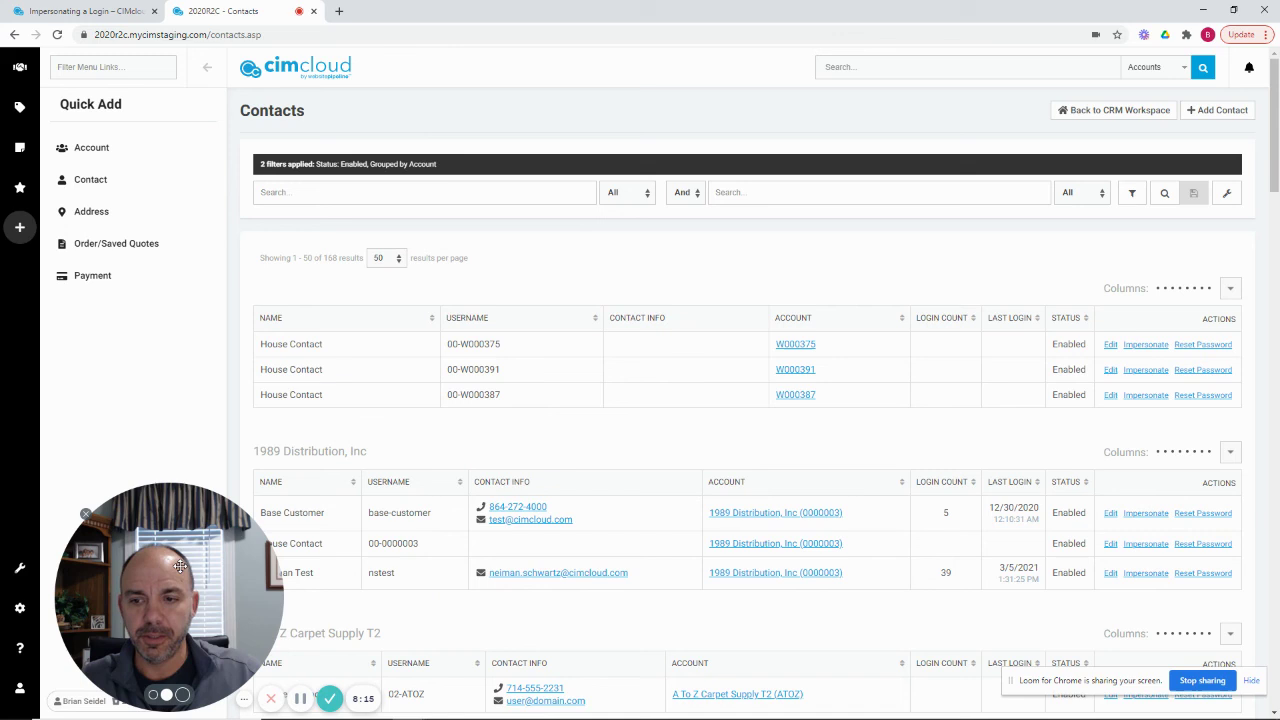